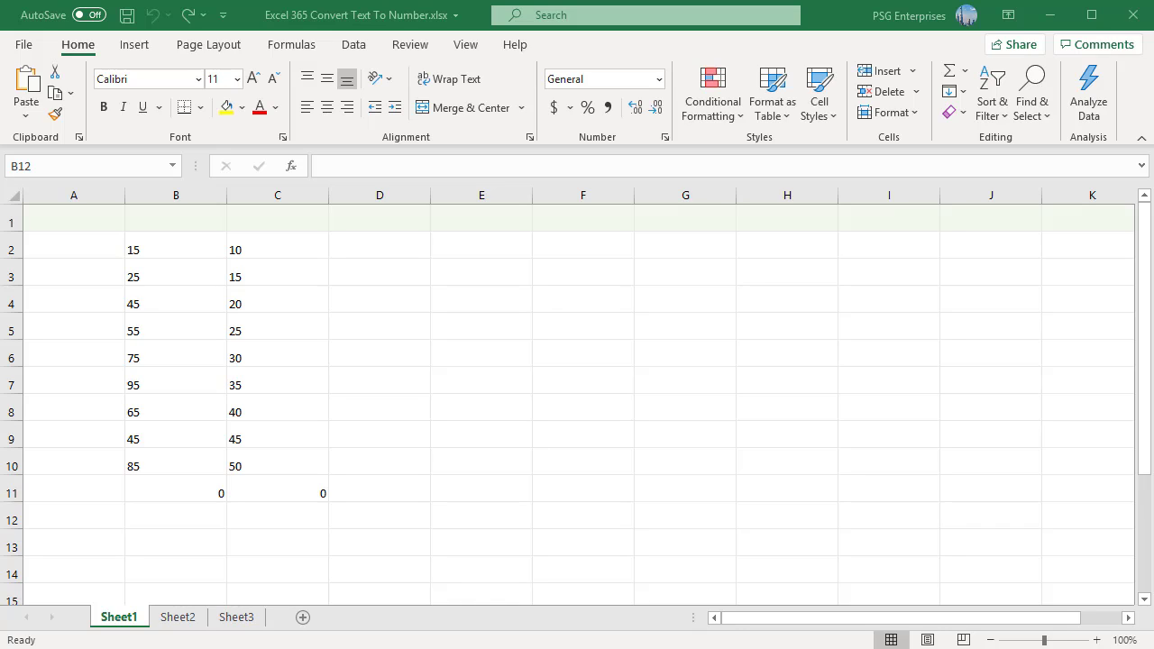
Examine the contents of cell B2 on Sheet1 and the formula in cell B2 on Sheet2
double_click(169, 253)
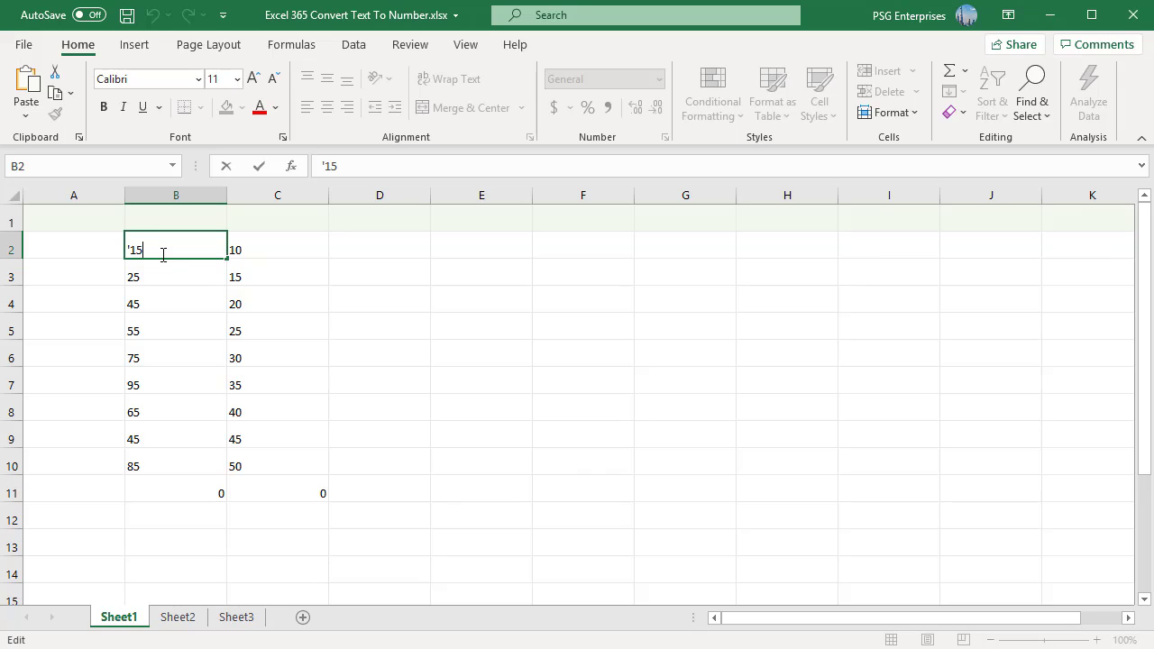
key("Escape")
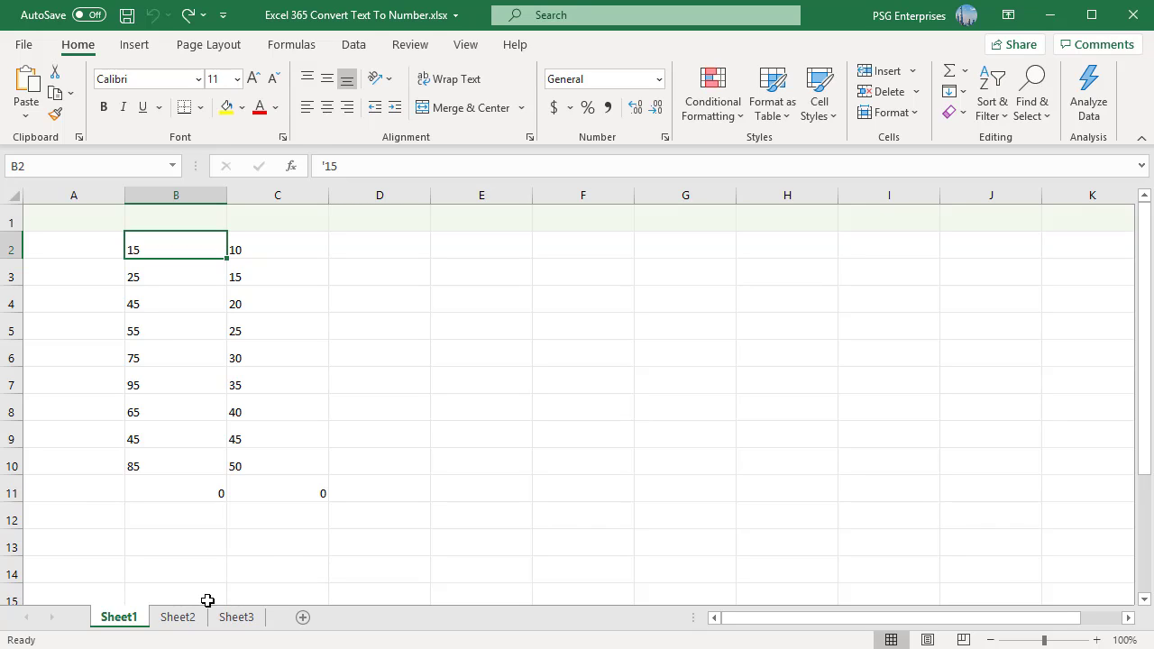
left_click(185, 617)
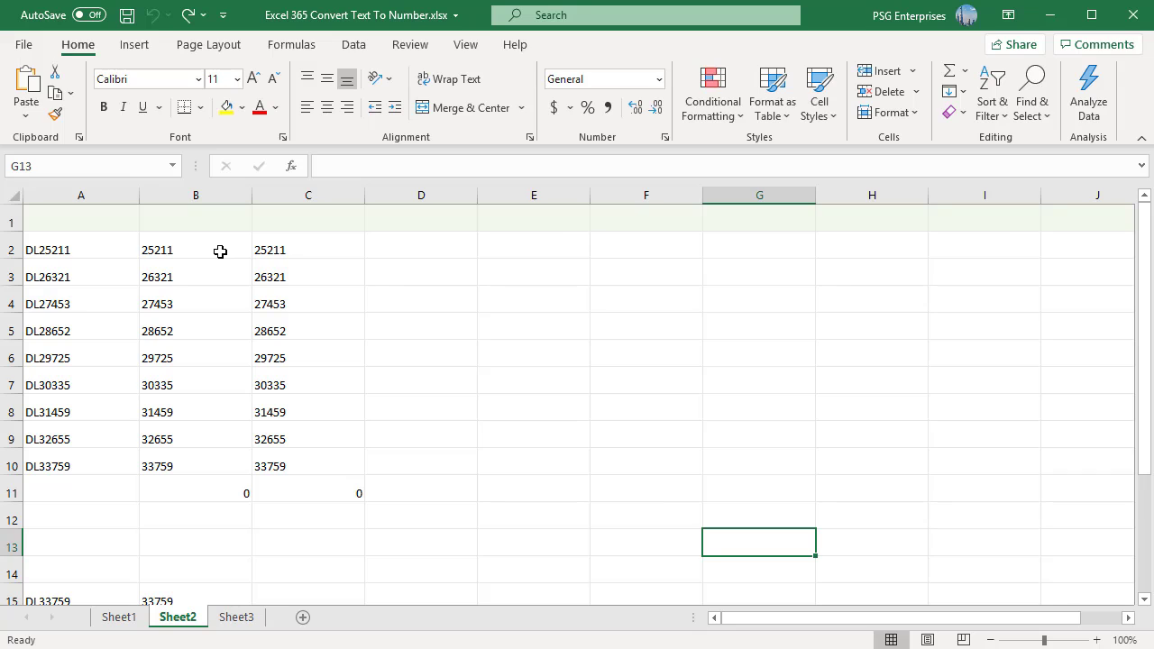
double_click(220, 252)
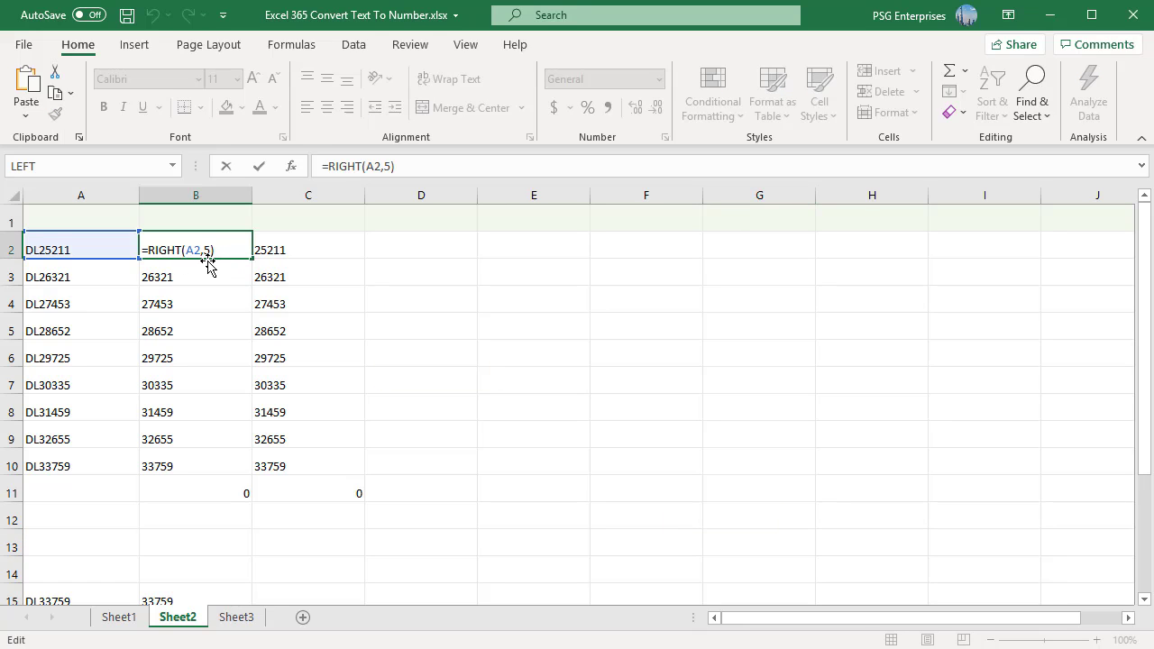
key("Escape")
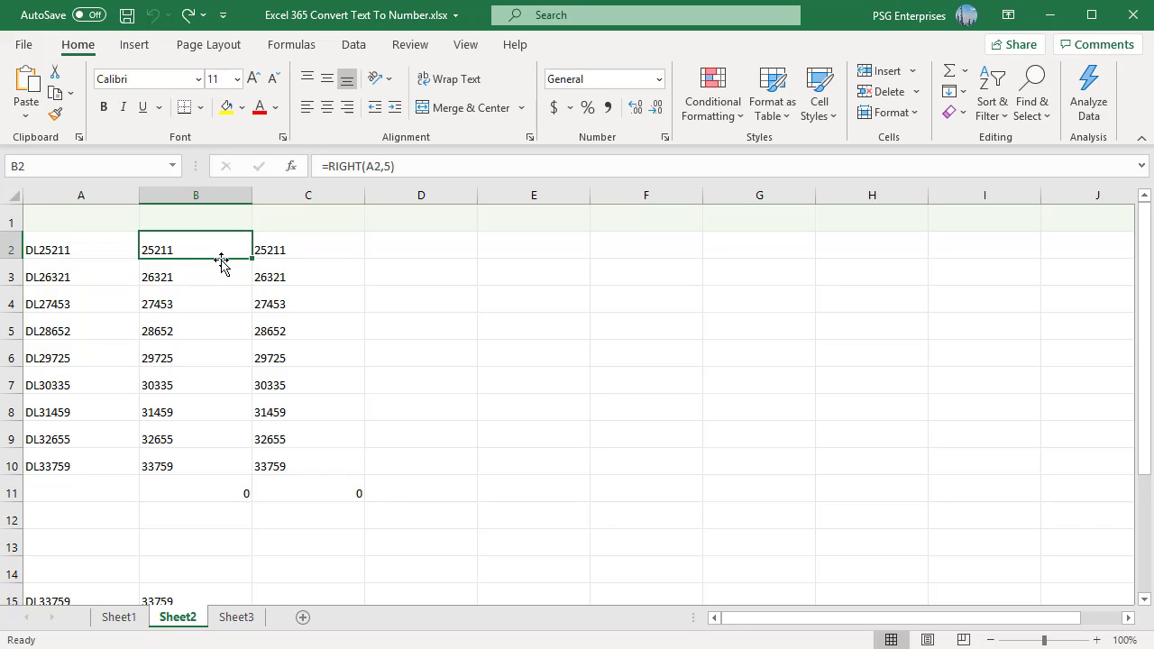
Examine the number format of cell B2 and the sum formula in cell B11 on Sheet3
left_click(248, 618)
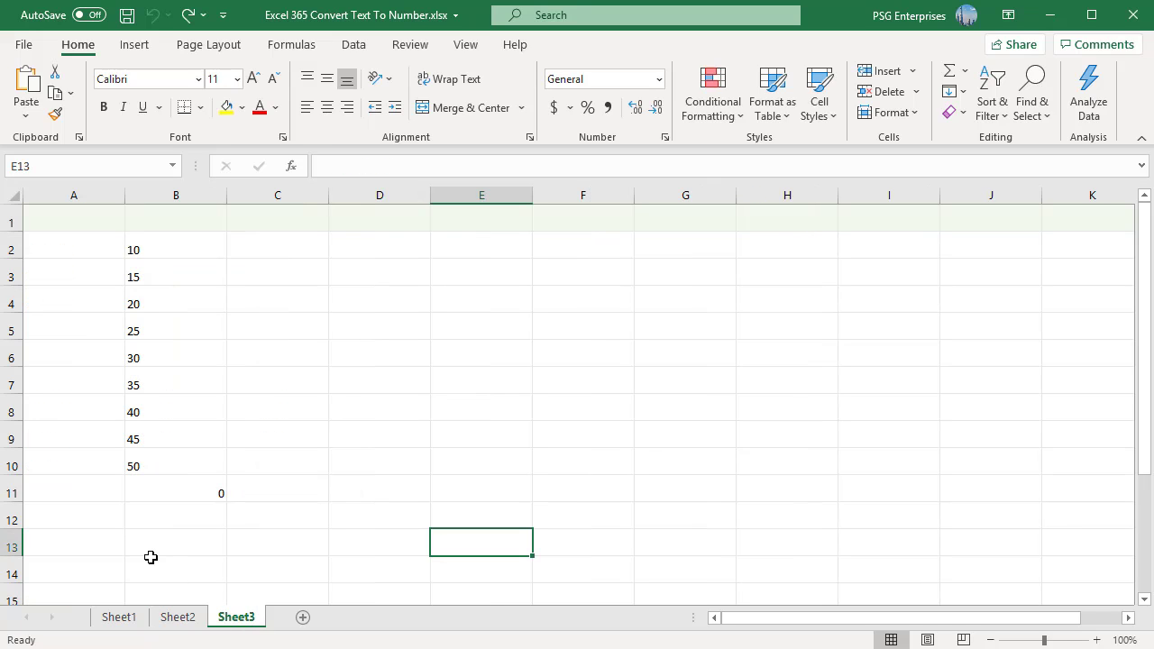
left_click(160, 251)
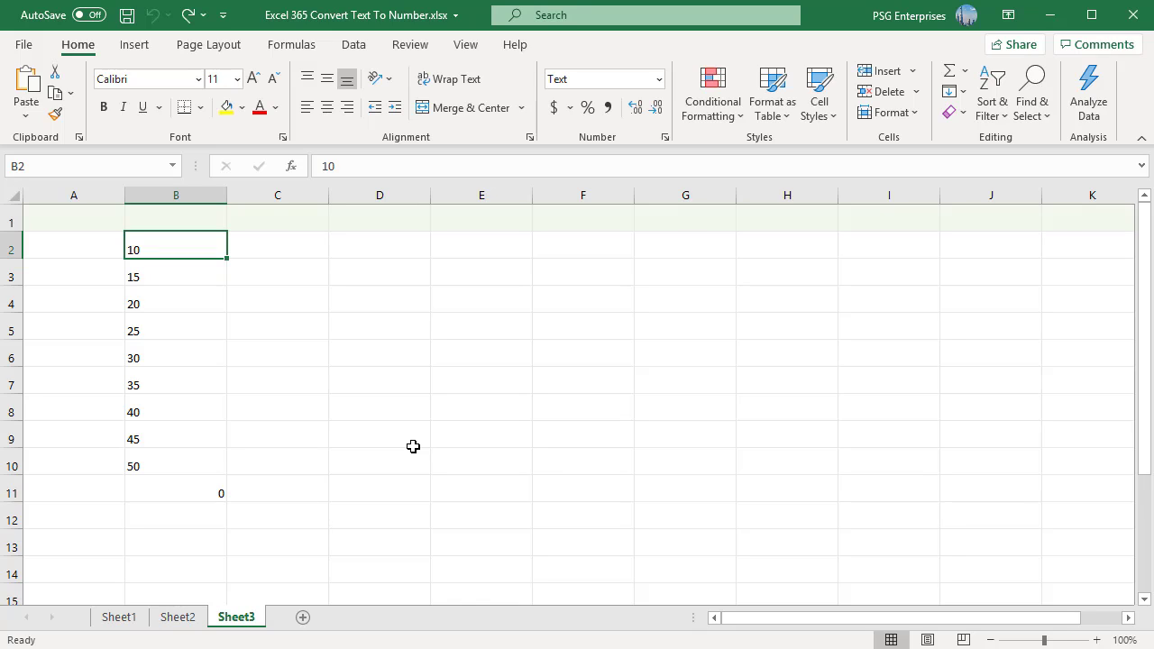
left_click(185, 494)
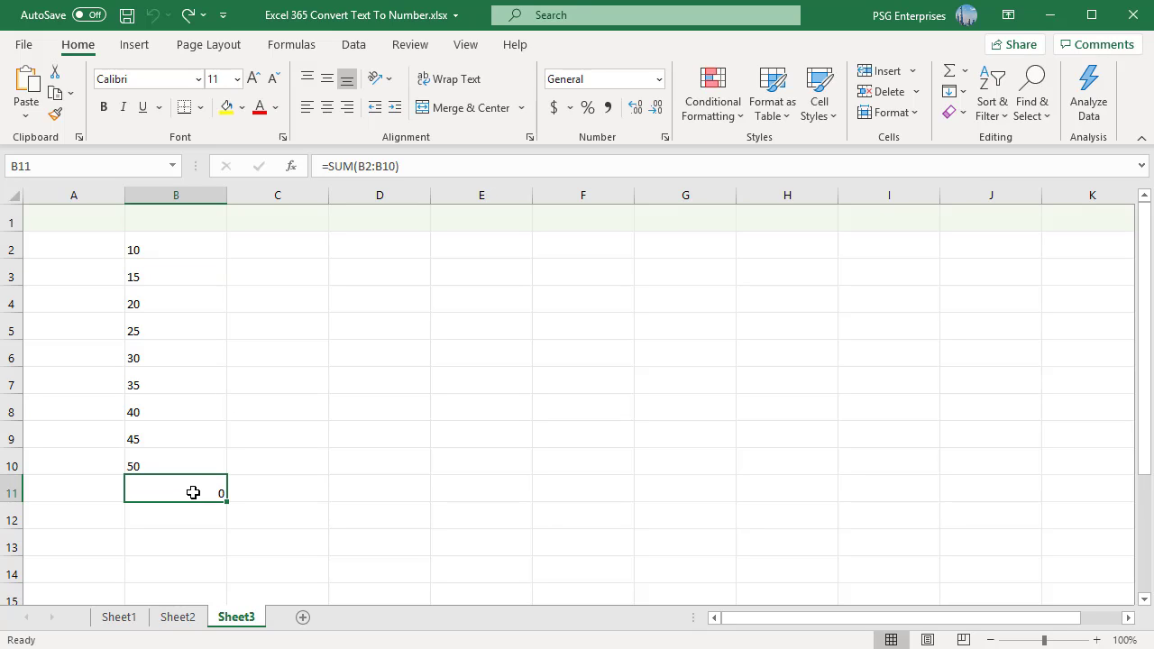
double_click(206, 494)
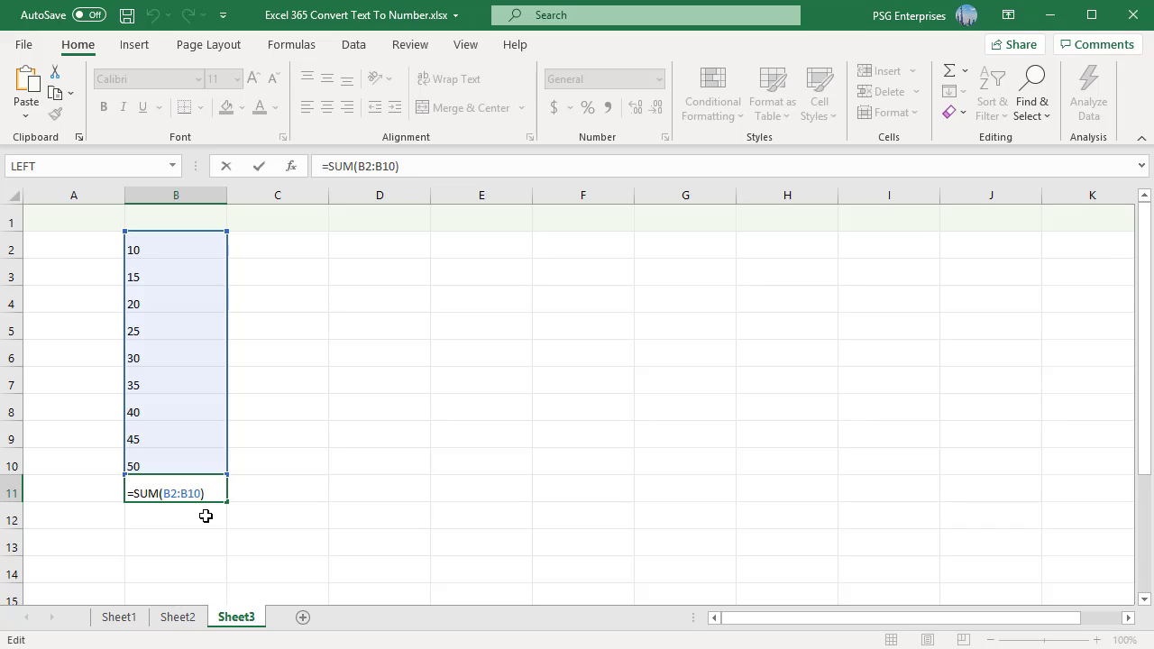
key("Escape")
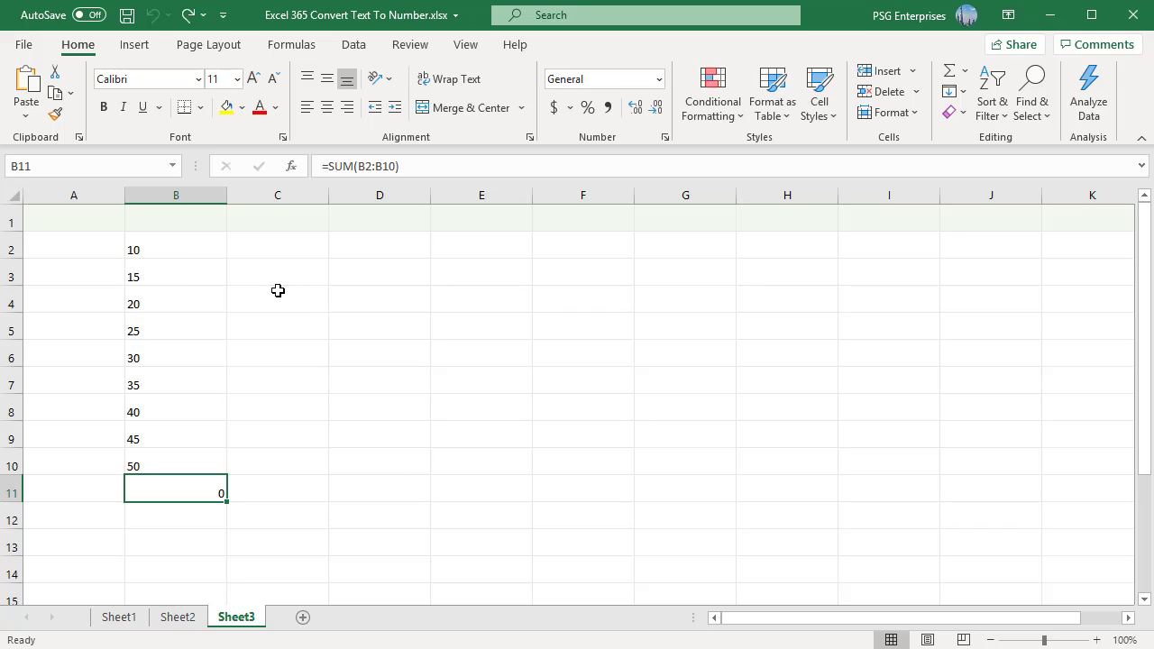
Format cell B2 on Sheet3 as Number with 0 decimal places and re-enter its value
left_click(190, 254)
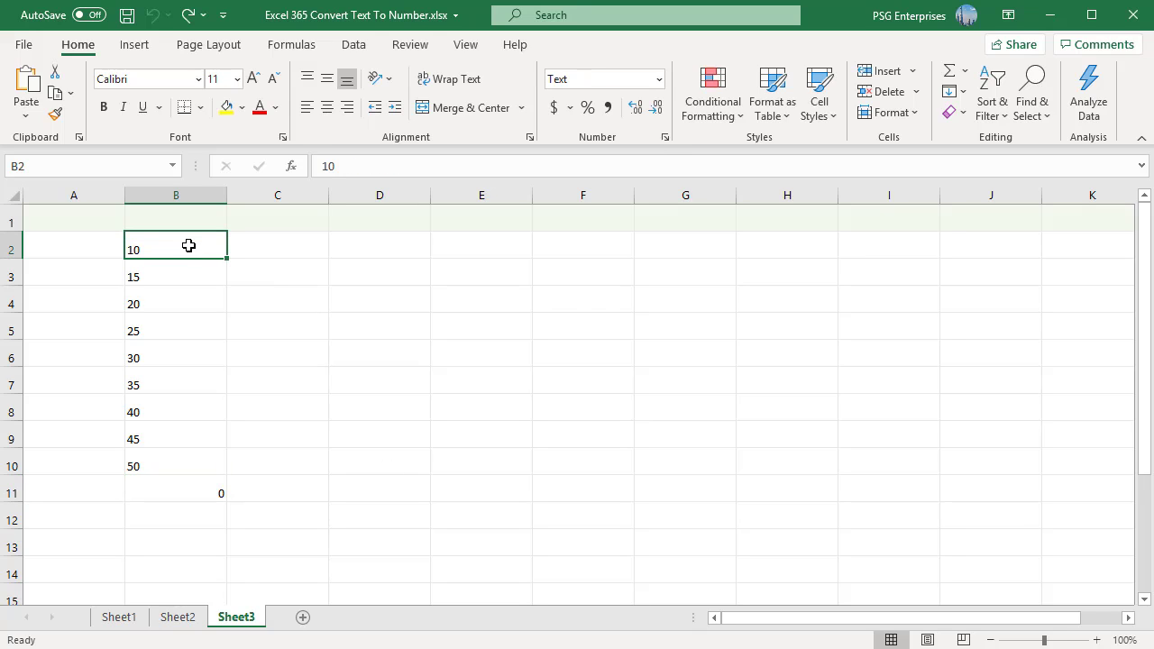
left_click(665, 138)
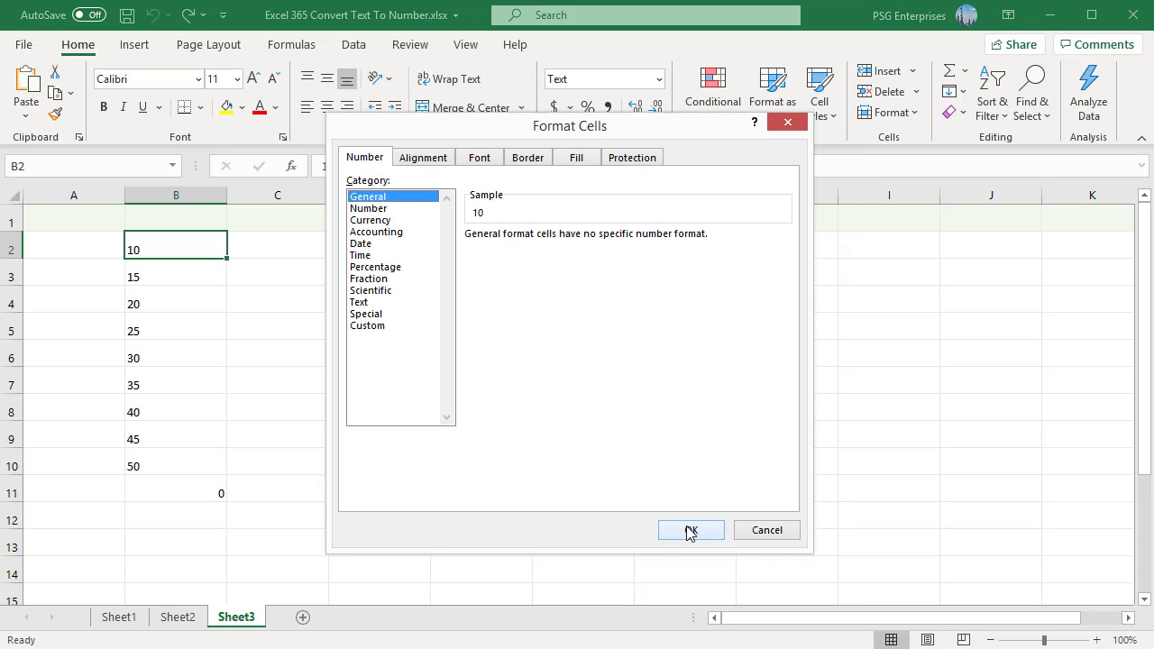
left_click(375, 209)
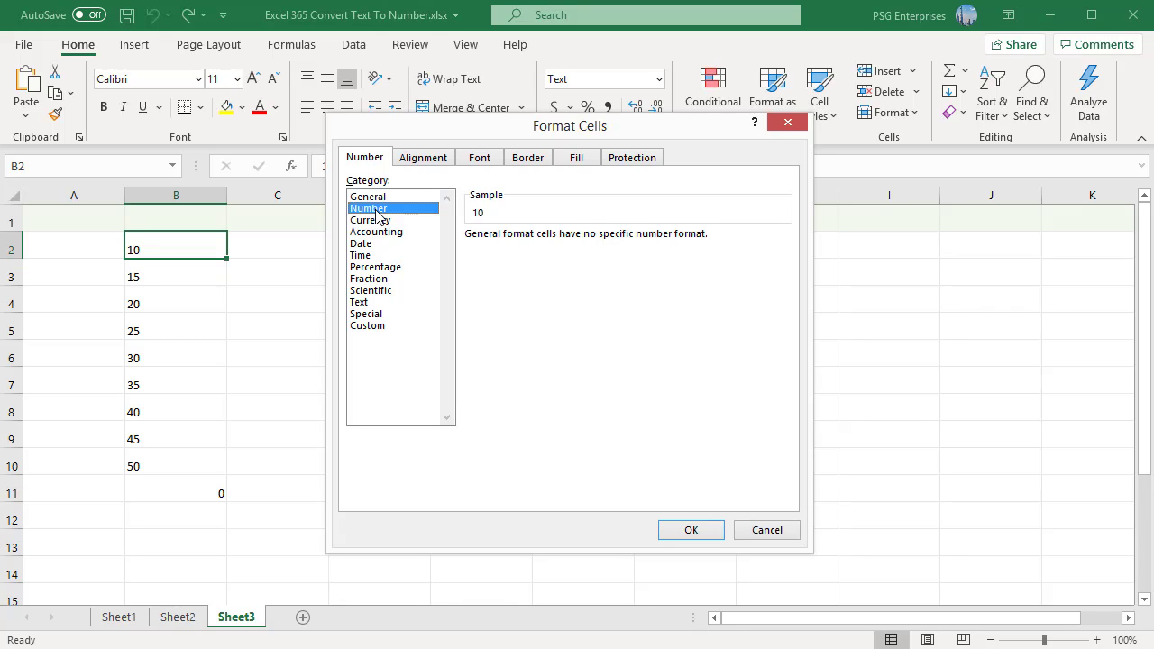
left_click(587, 240)
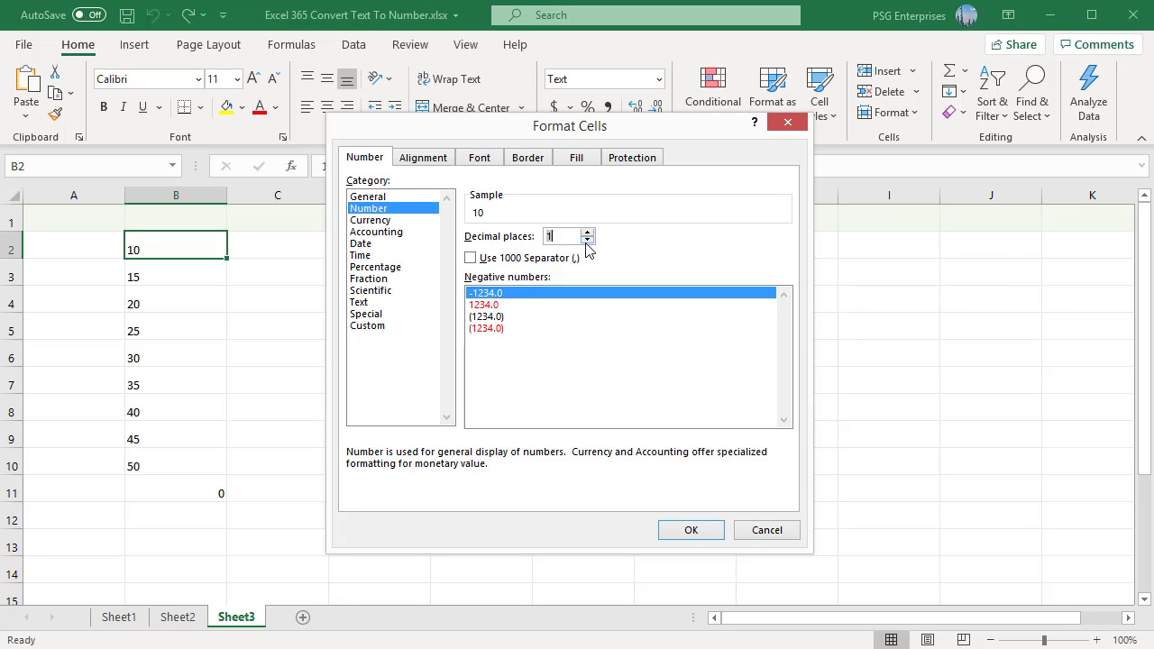
left_click(587, 239)
left_click(700, 532)
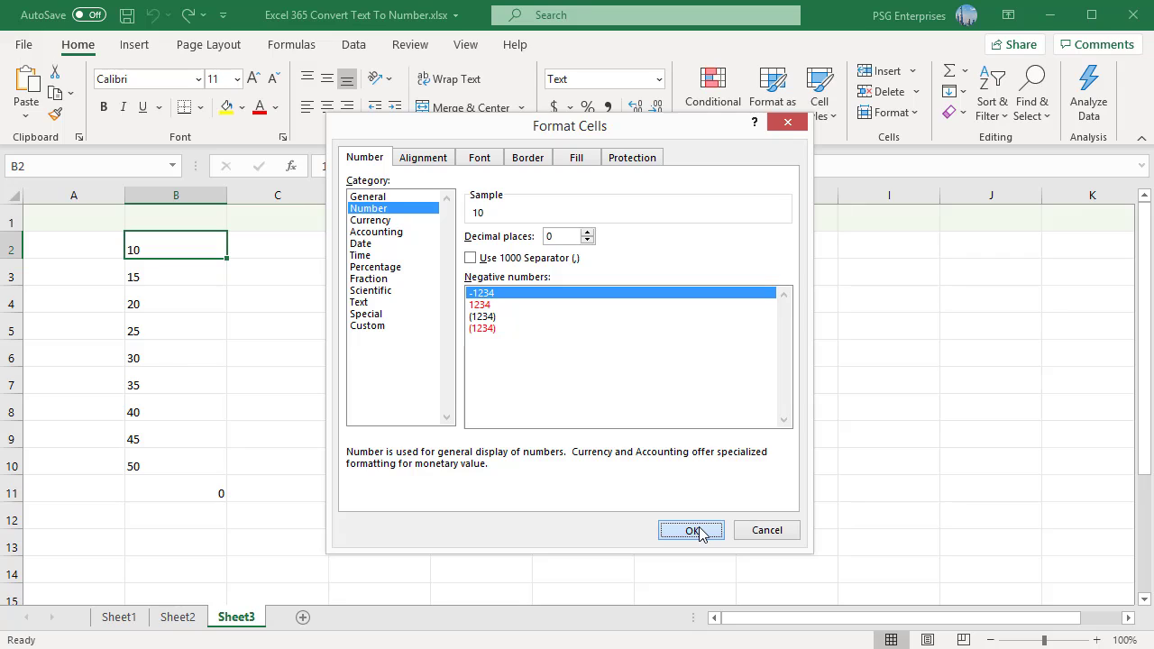
left_click(700, 532)
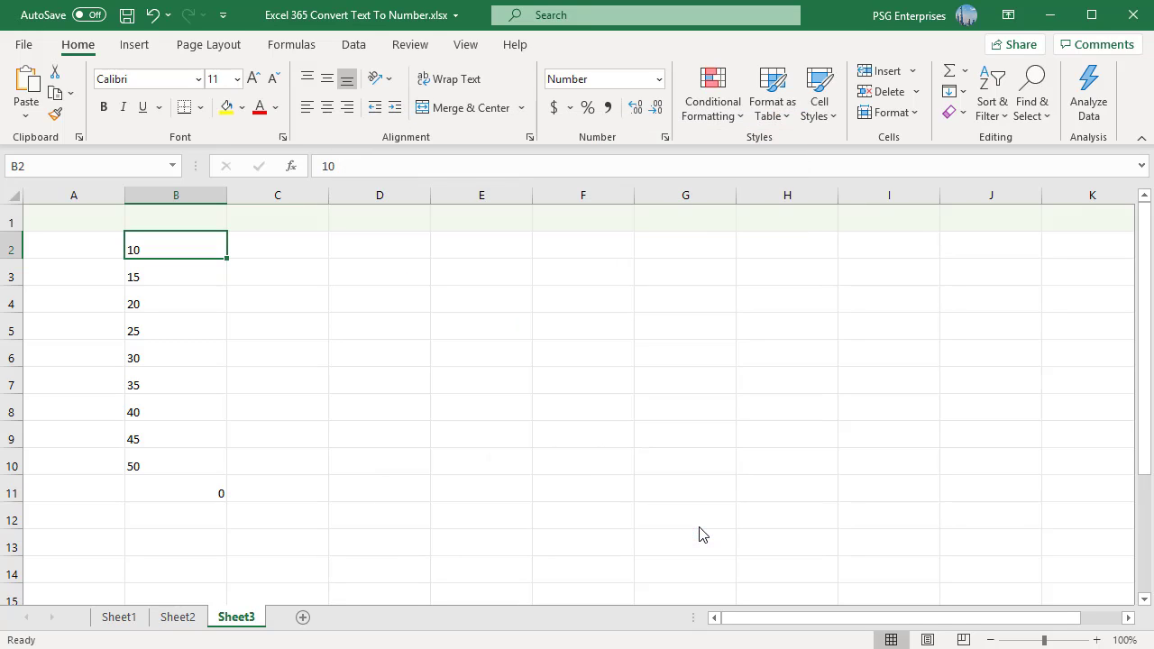
double_click(187, 250)
key("Tab")
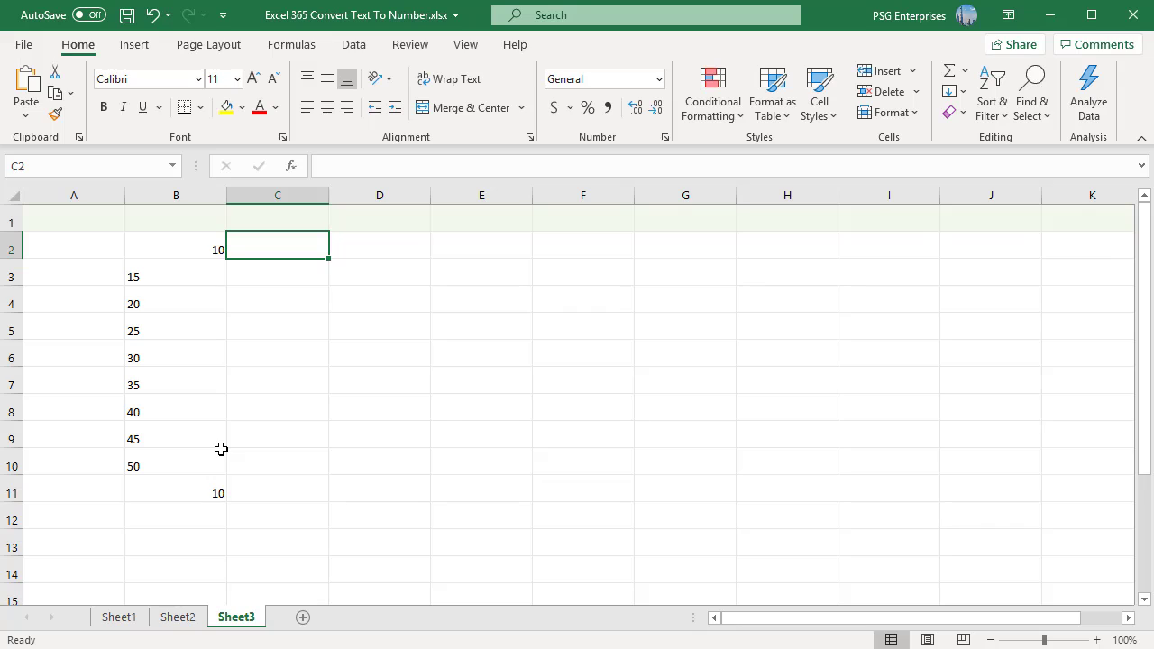
Try to convert the apostrophe-prefixed cell B2 on Sheet1 by applying the Number format with 0 decimal places
left_click(122, 618)
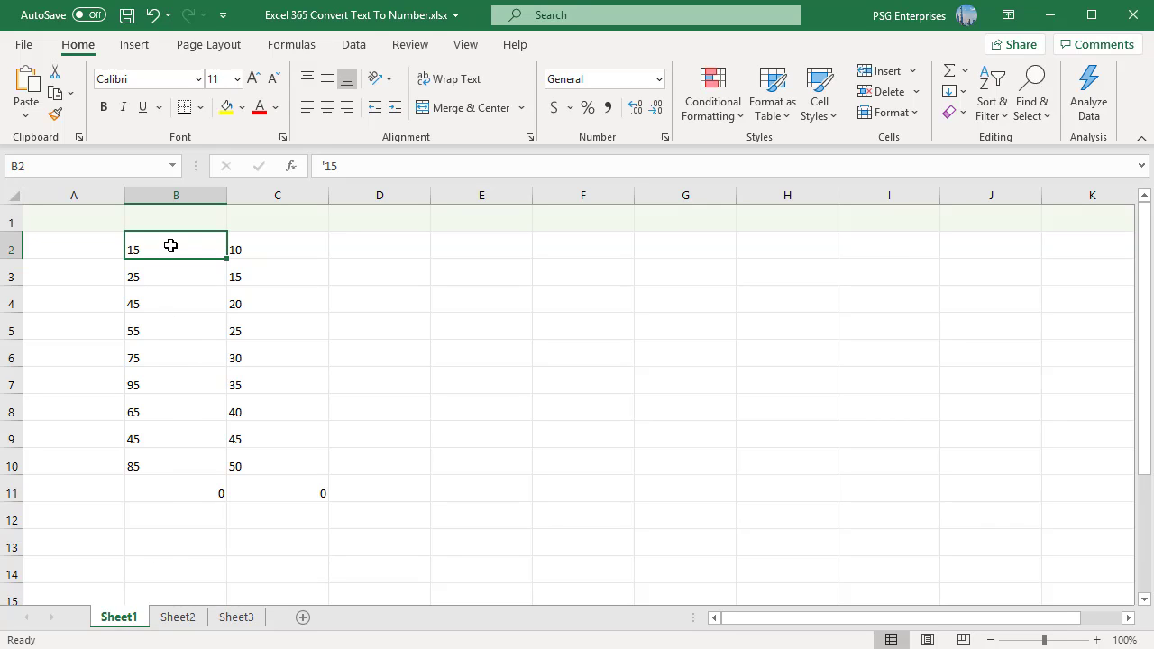
left_click(666, 138)
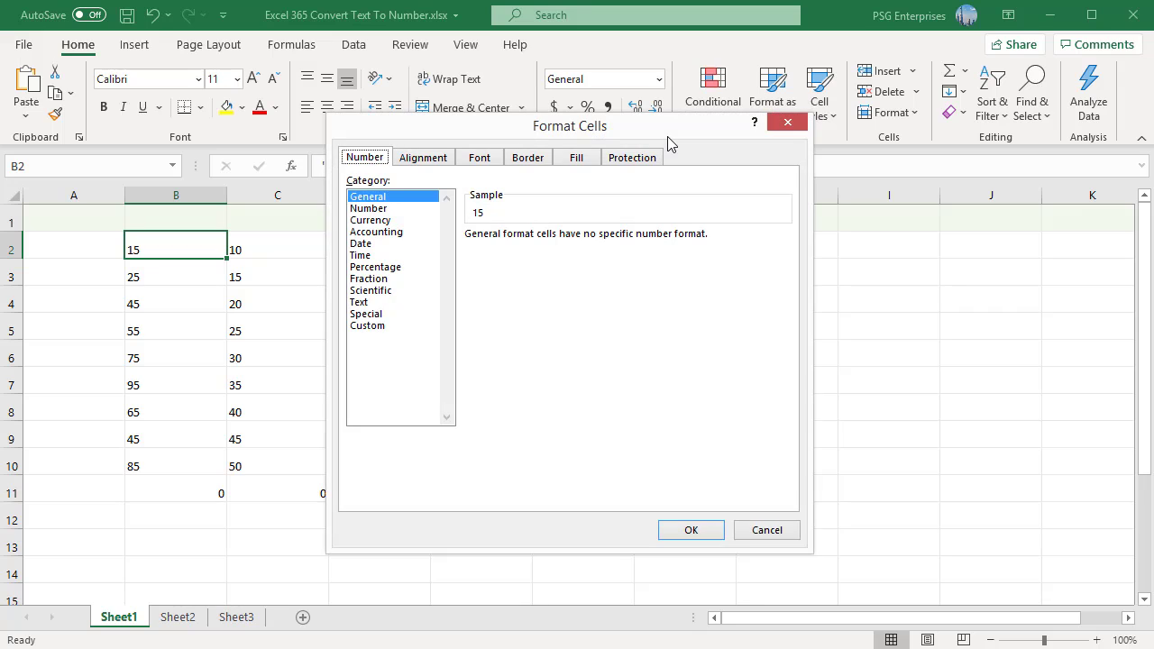
left_click(379, 210)
key("Tab")
type("0")
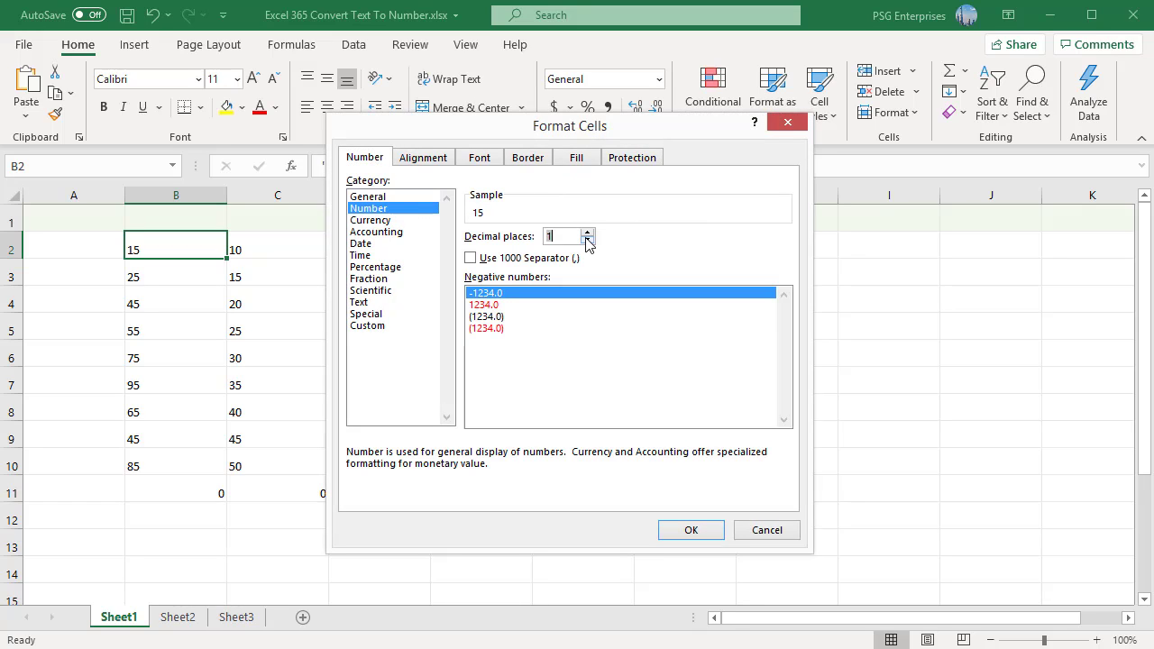
left_click(670, 533)
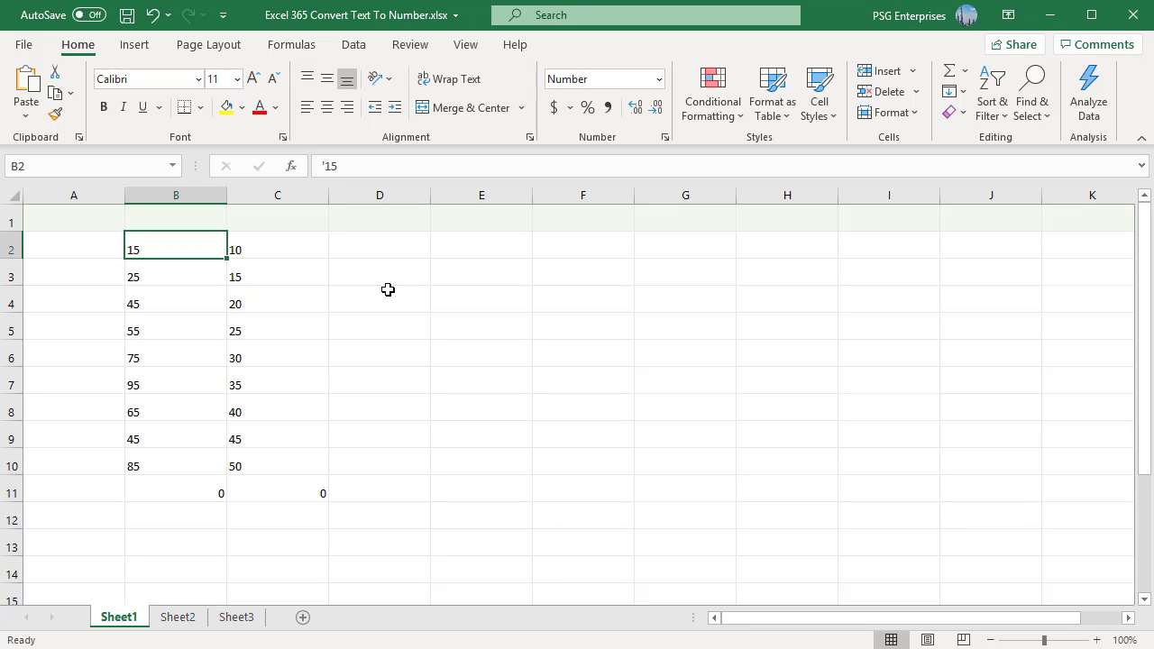
Enable the error checking rule for numbers formatted as text or preceded by an apostrophe in the Excel options
left_click(32, 51)
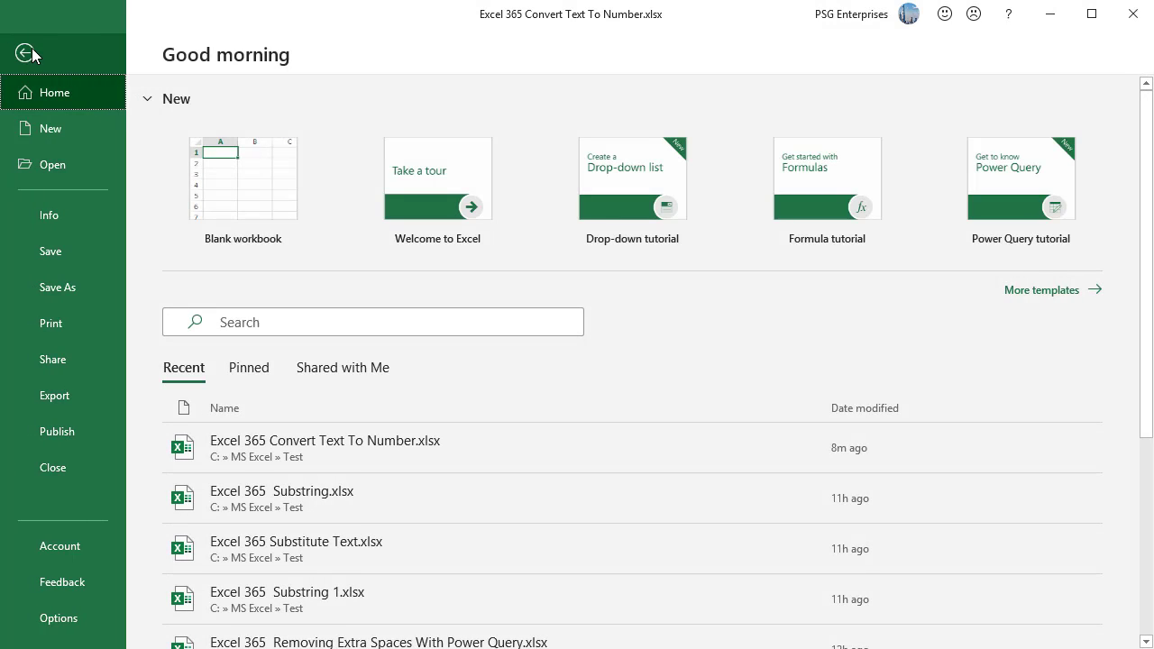
left_click(68, 620)
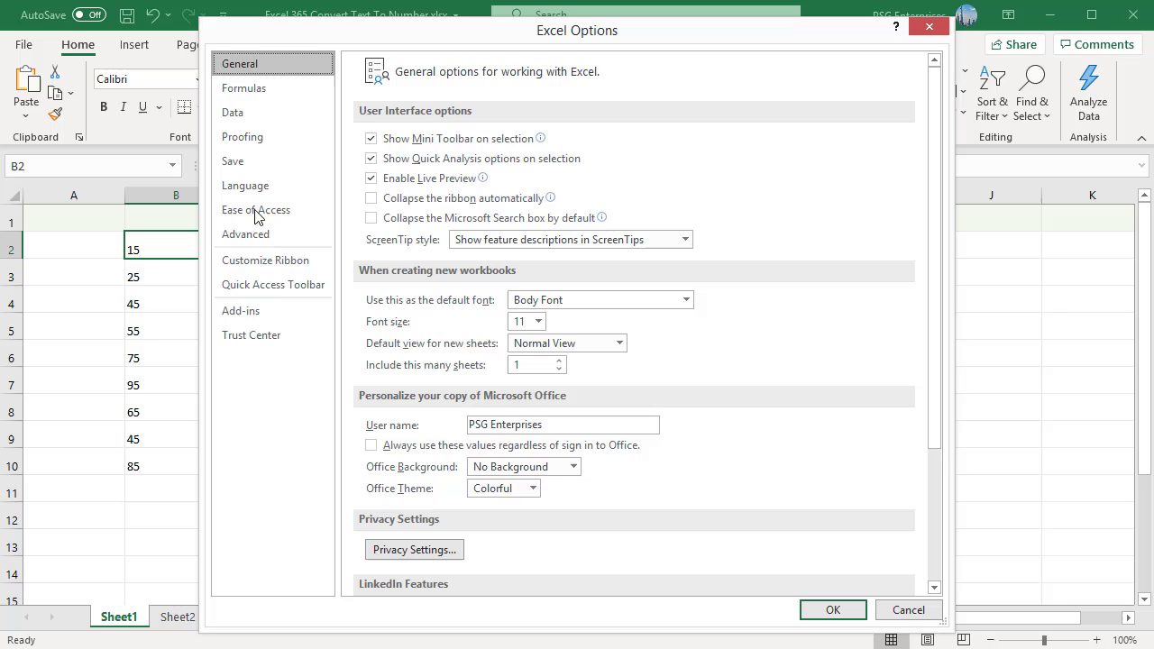
left_click(264, 90)
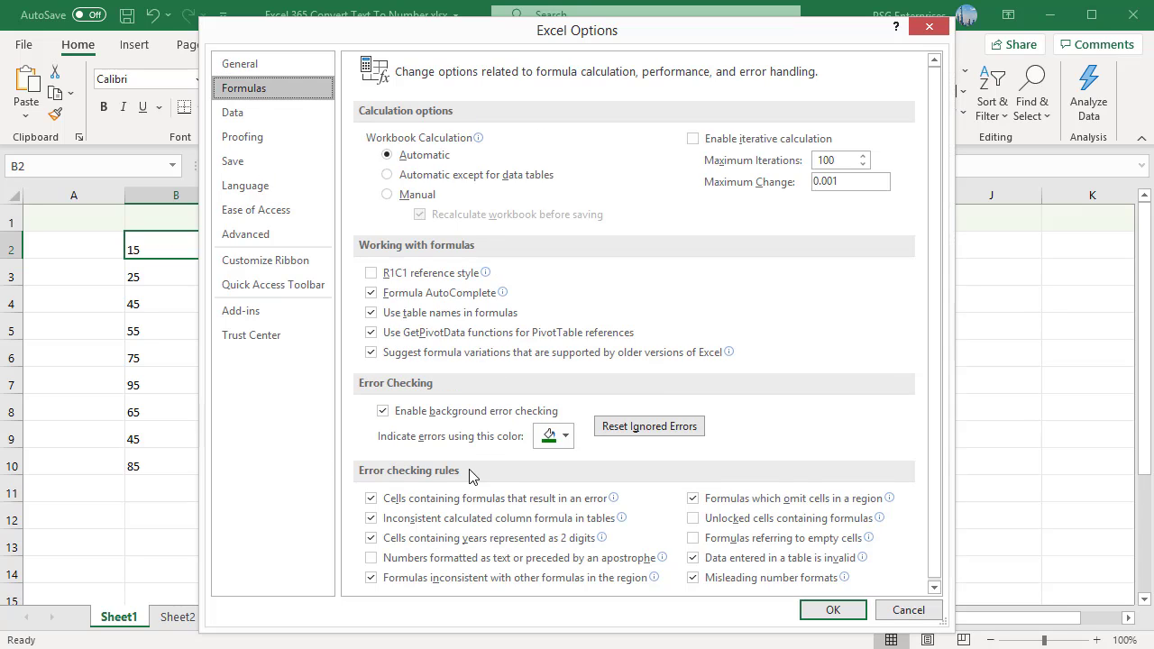
left_click(449, 553)
left_click(373, 559)
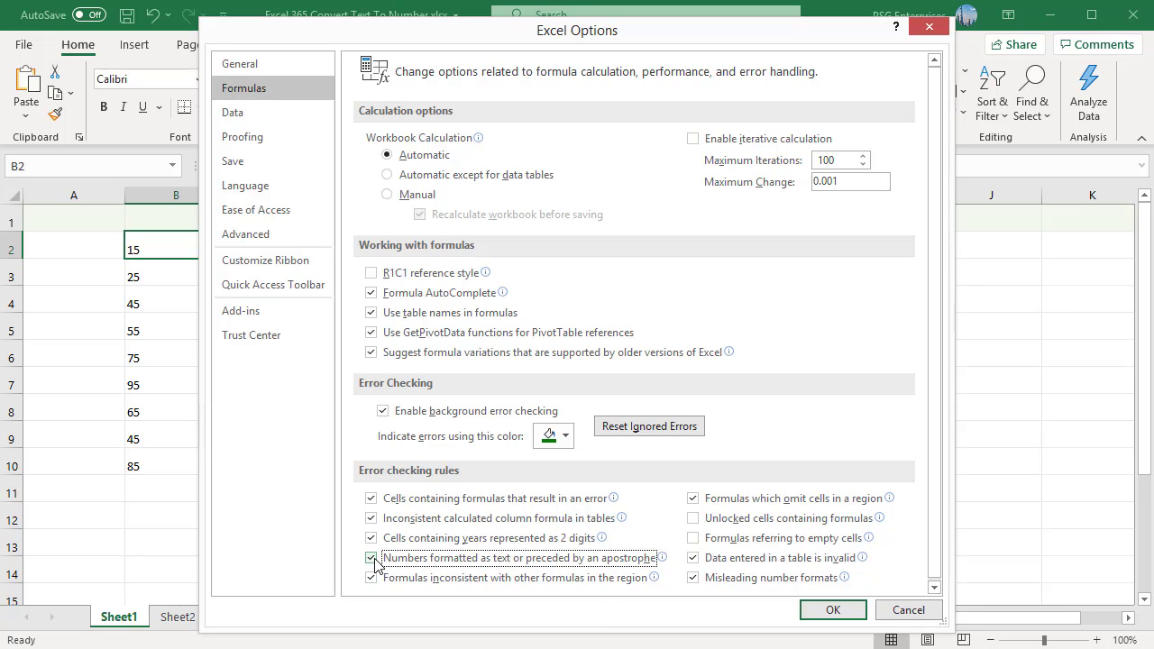
left_click(833, 611)
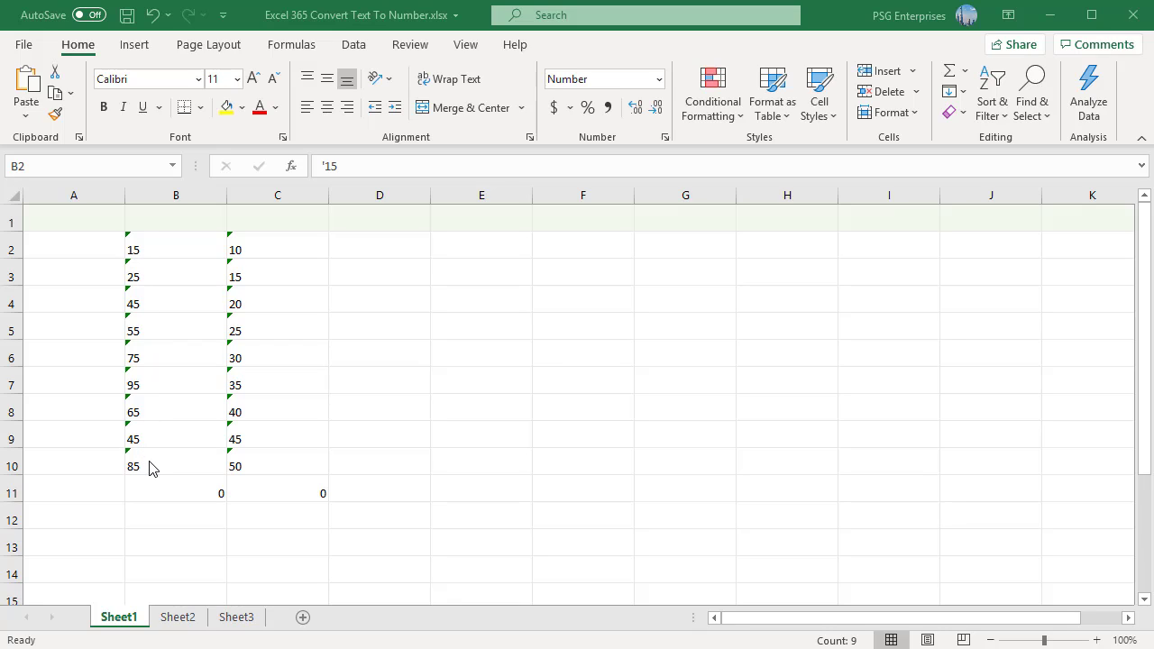
Convert the text values in B2:B10 on Sheet1 to numbers through the error-check option and check the sum in B11
left_click(153, 249)
key("ctrl+shift+Down")
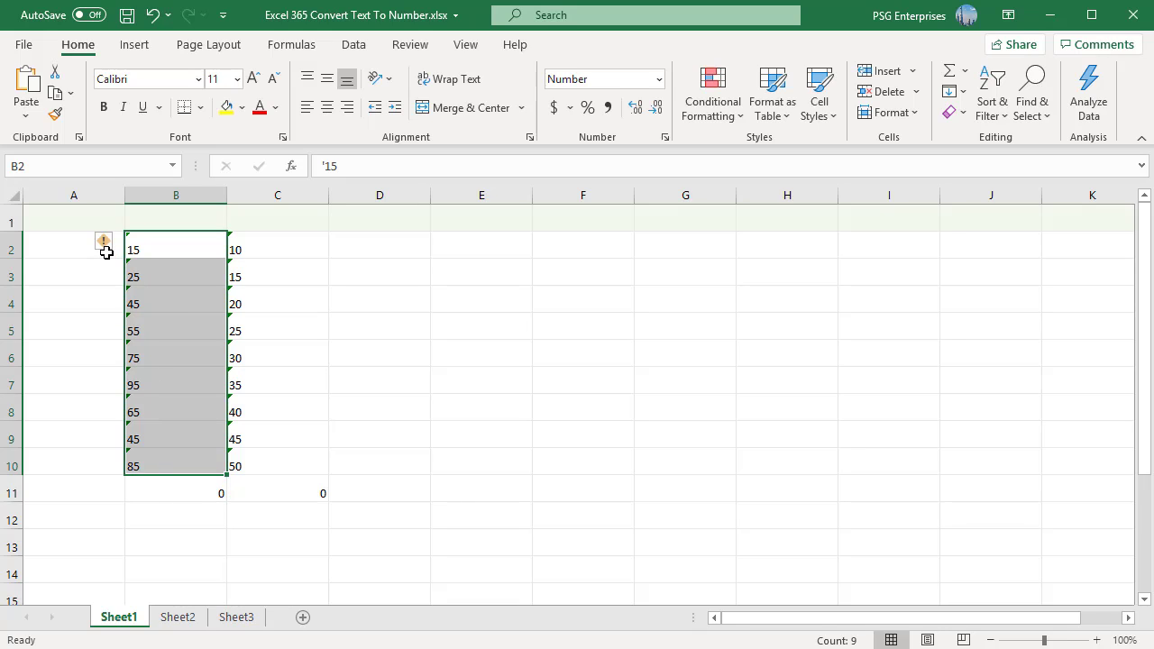
mouse_move(106, 250)
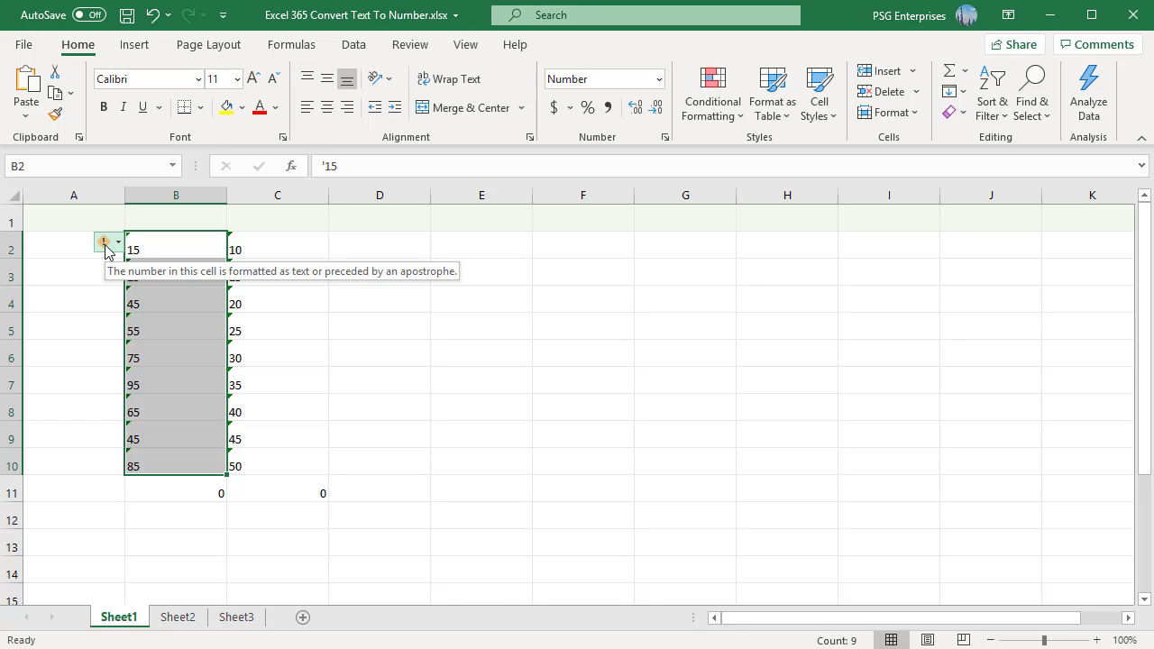
left_click(106, 251)
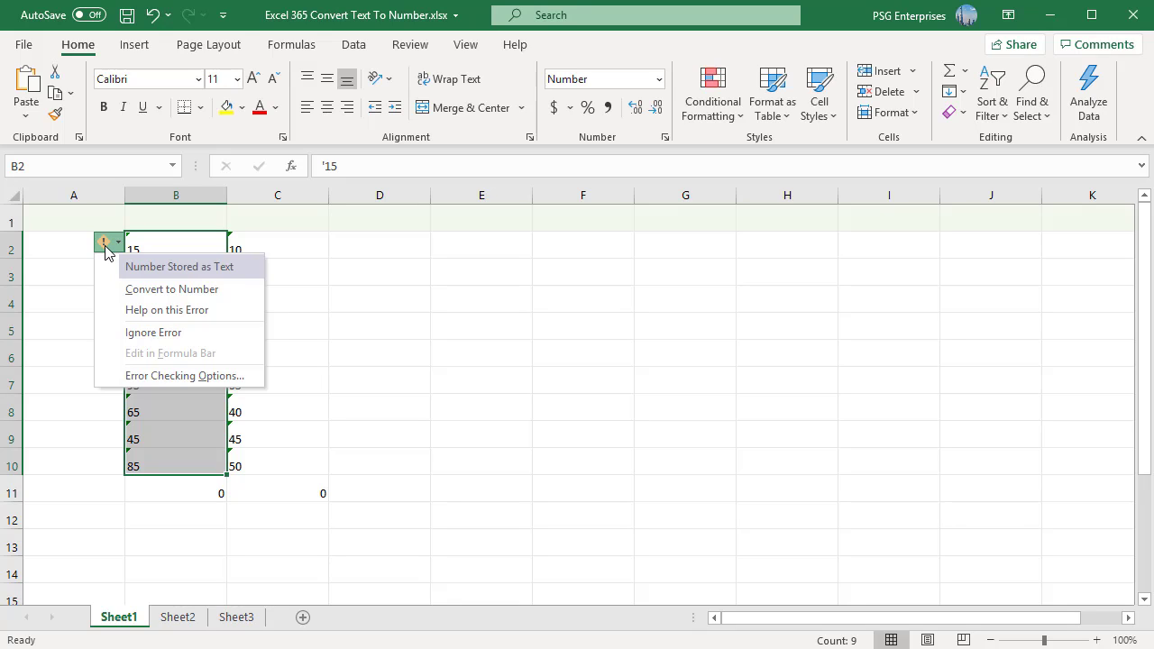
left_click(131, 297)
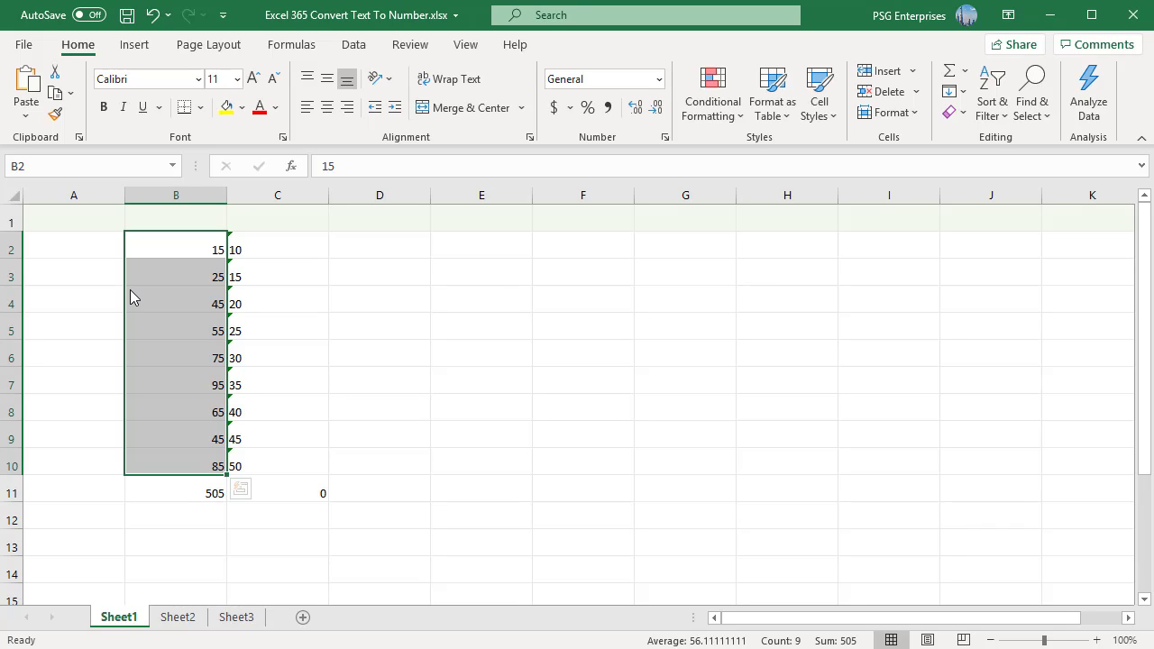
left_click(216, 498)
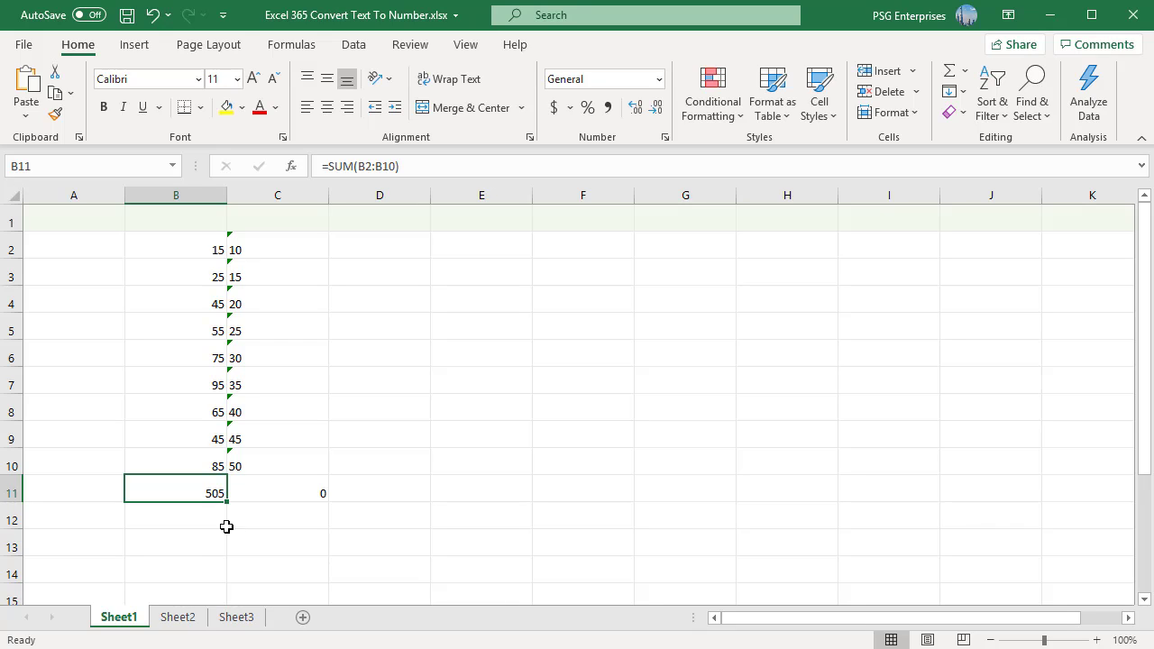
Examine the formula in cell B2 on Sheet2, leaving it unedited
left_click(183, 622)
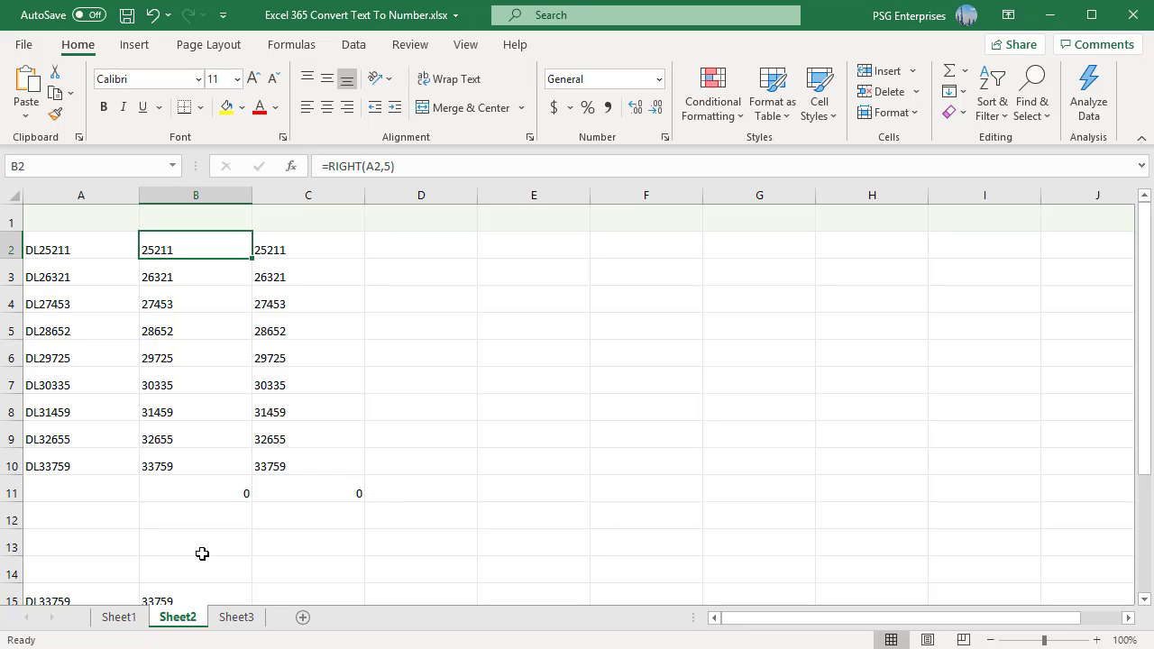
double_click(187, 250)
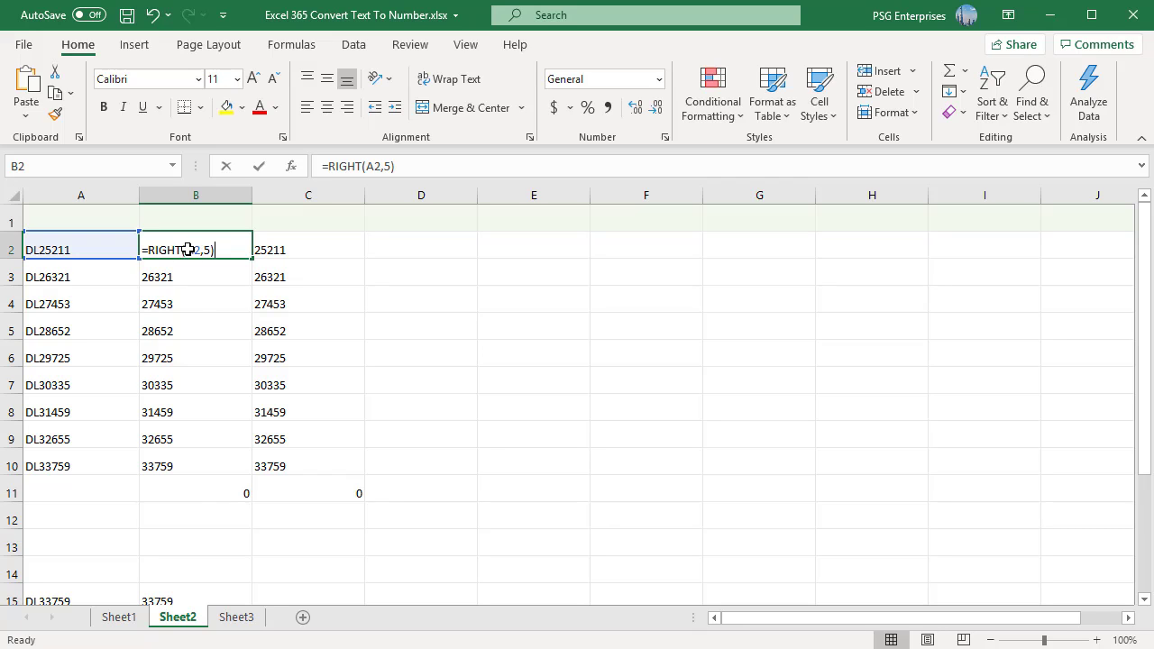
left_click(217, 252)
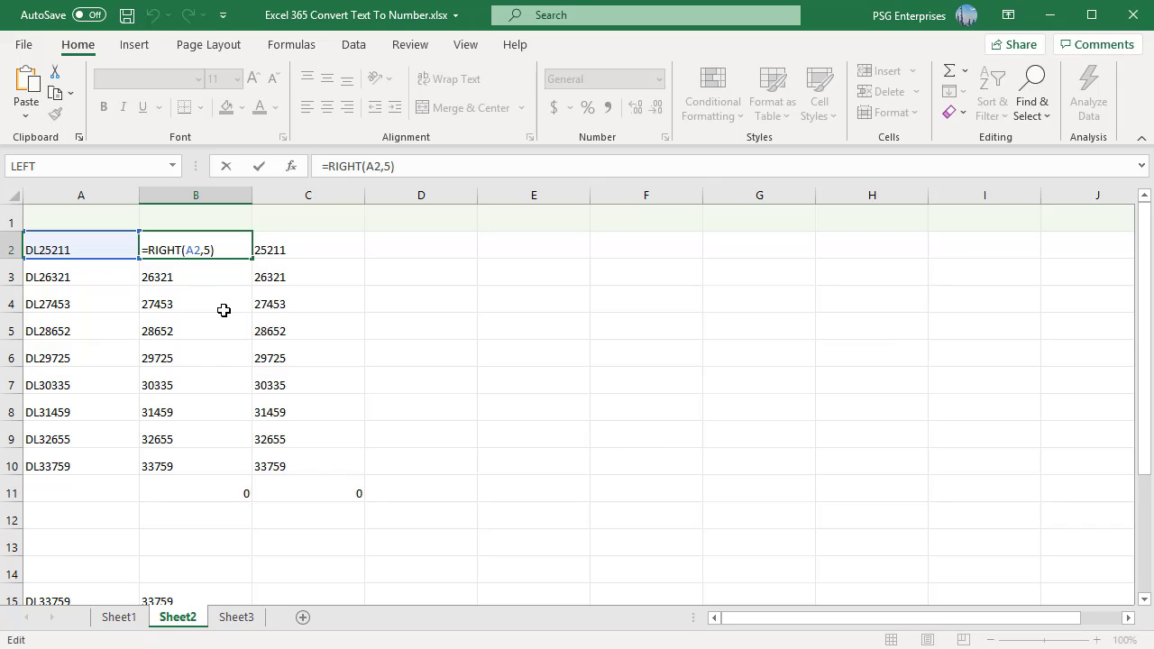
key("Escape")
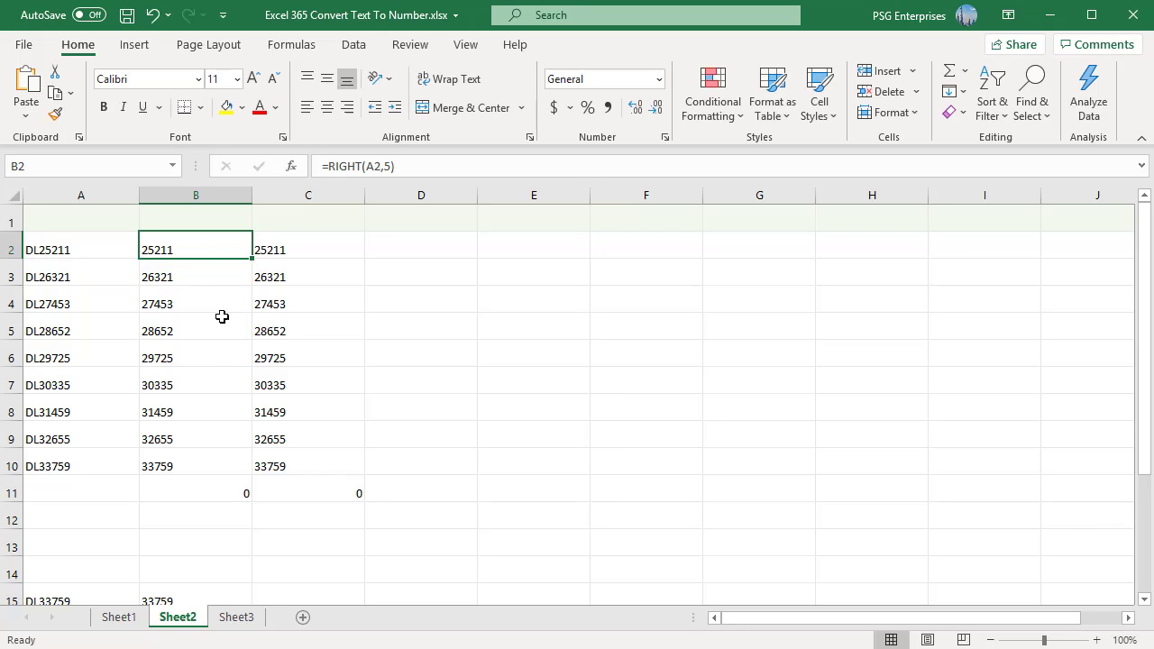
Examine the SUM formula in cell B11 on Sheet2, leaving it unedited
left_click(204, 501)
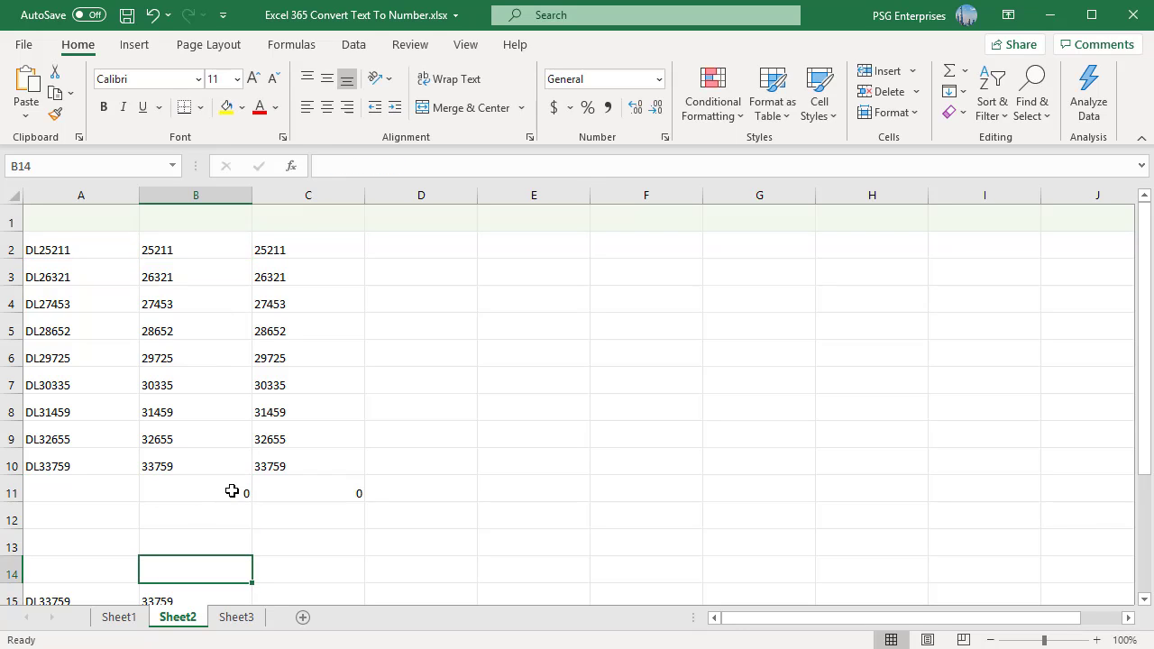
double_click(234, 489)
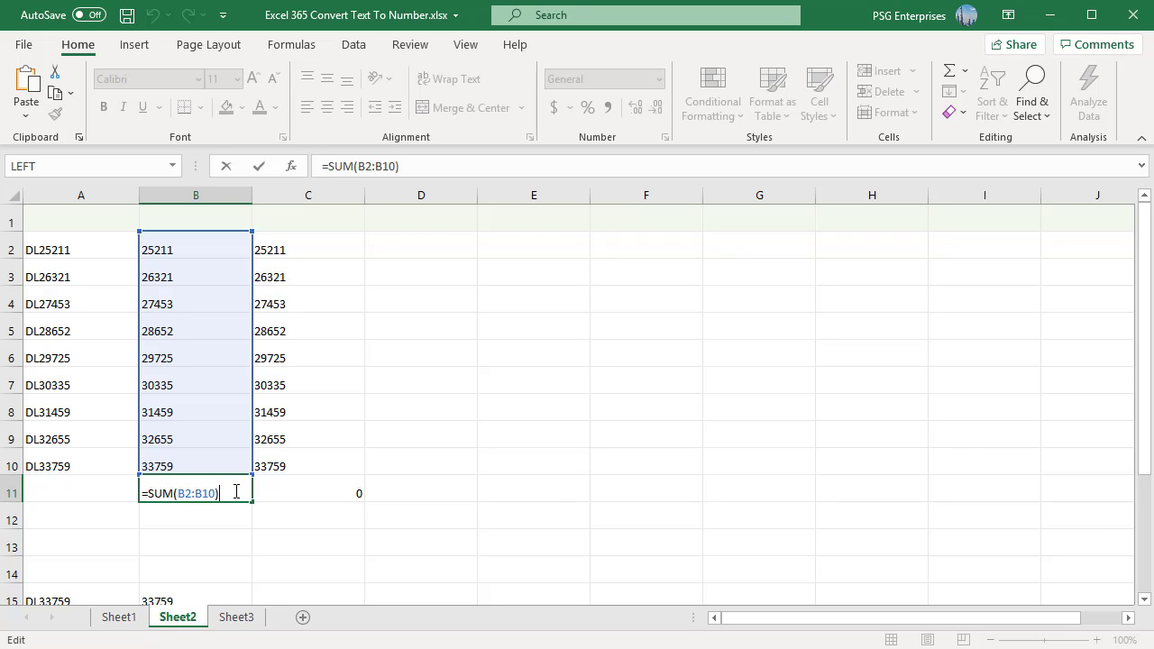
key("Escape")
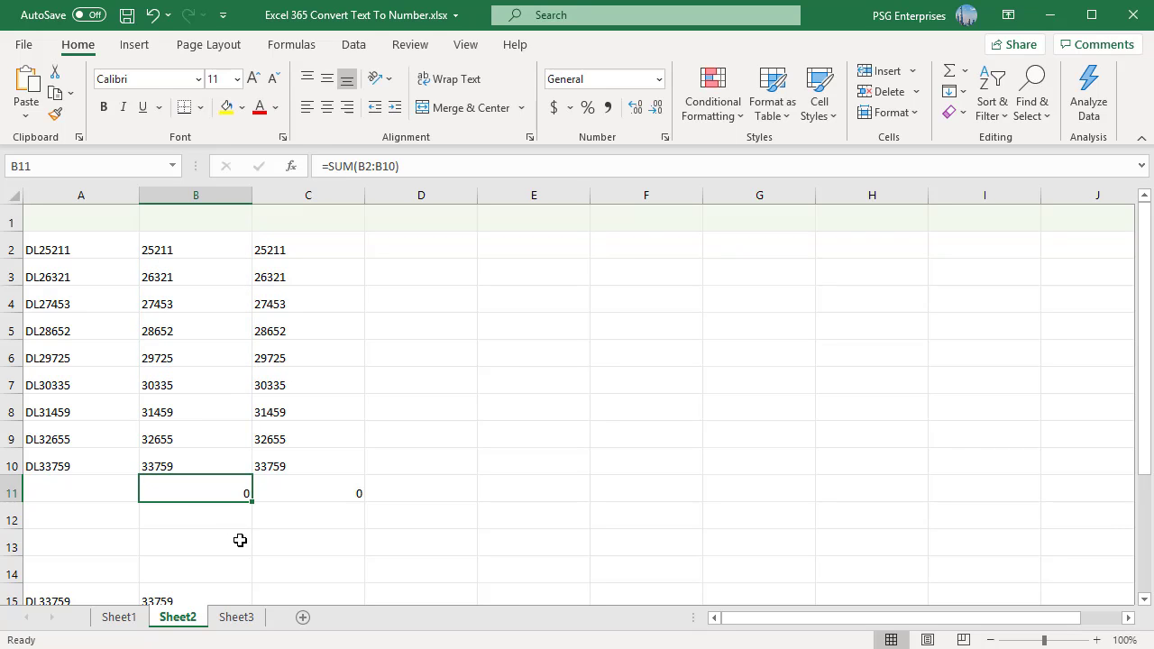
Copy the empty cell D3 on Sheet2
left_click(186, 248)
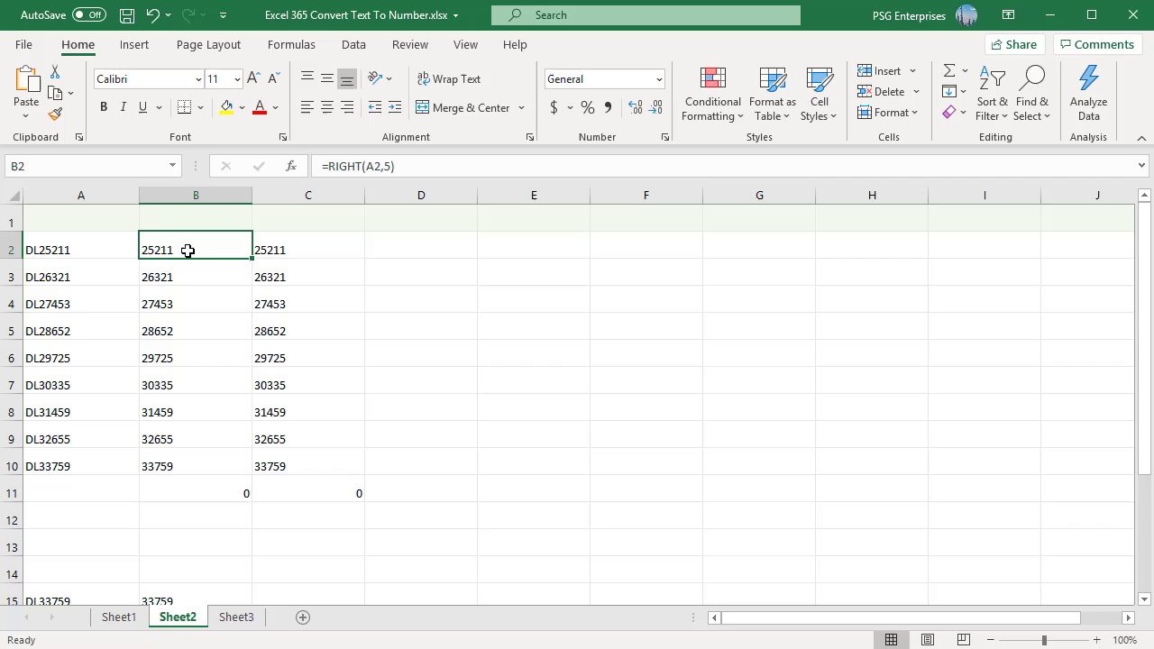
left_click(197, 465, "shift")
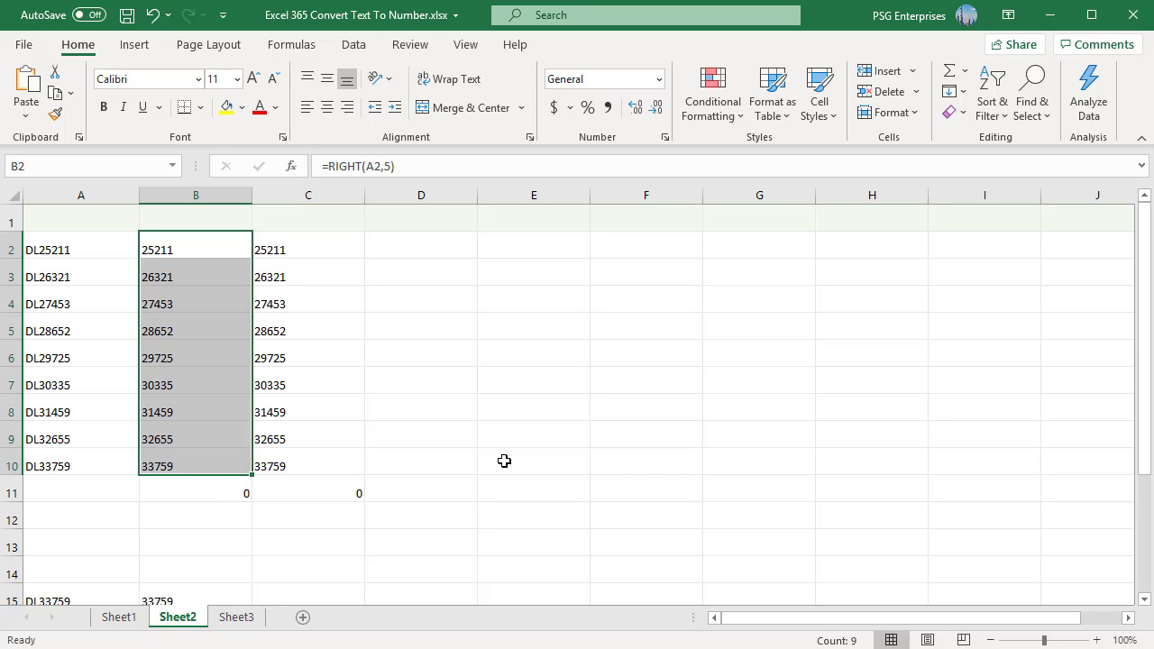
right_click(433, 274)
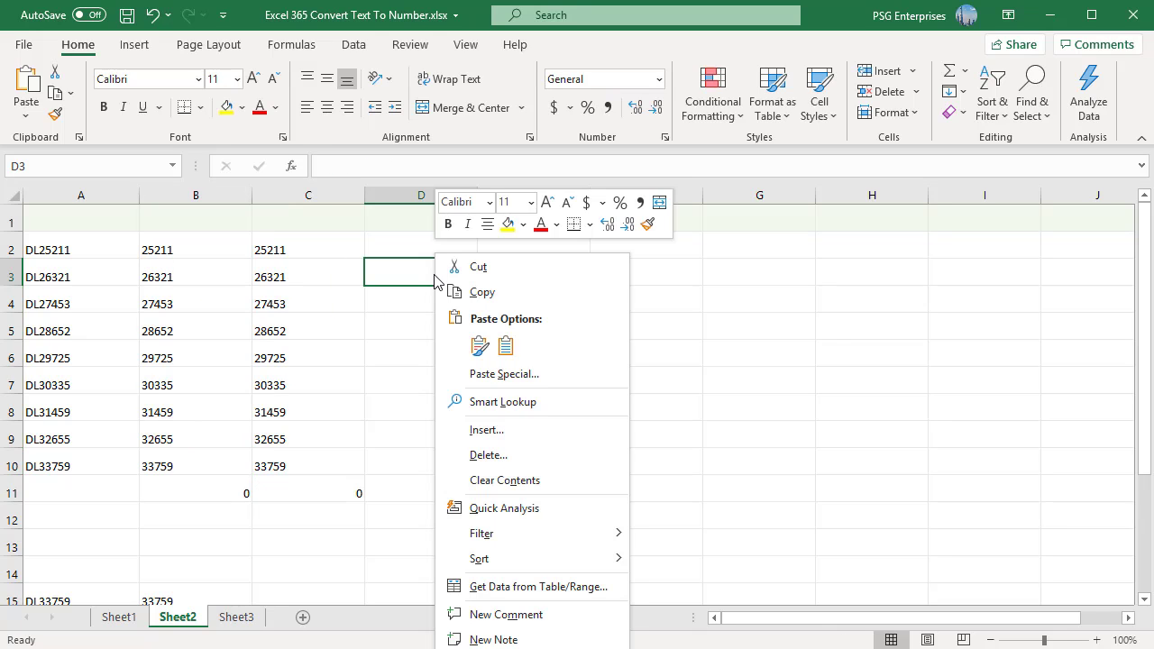
left_click(482, 293)
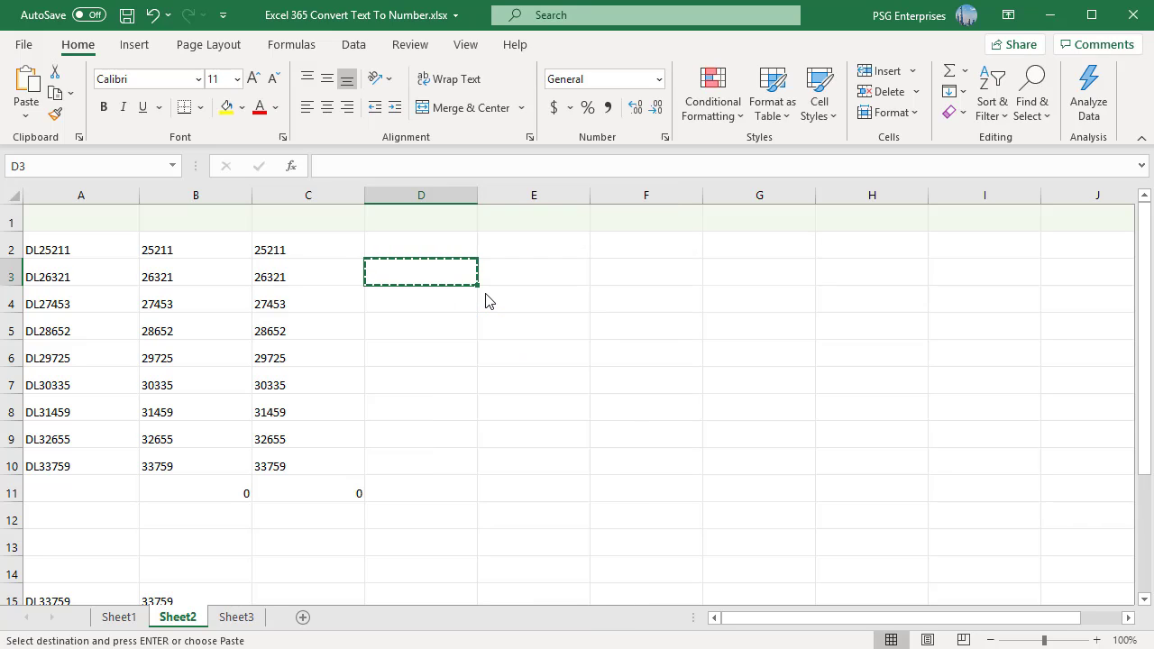
Convert B2:B10 on Sheet2 to numbers by adding the copied blank cell through Paste Special with Values and Add
left_click(189, 251)
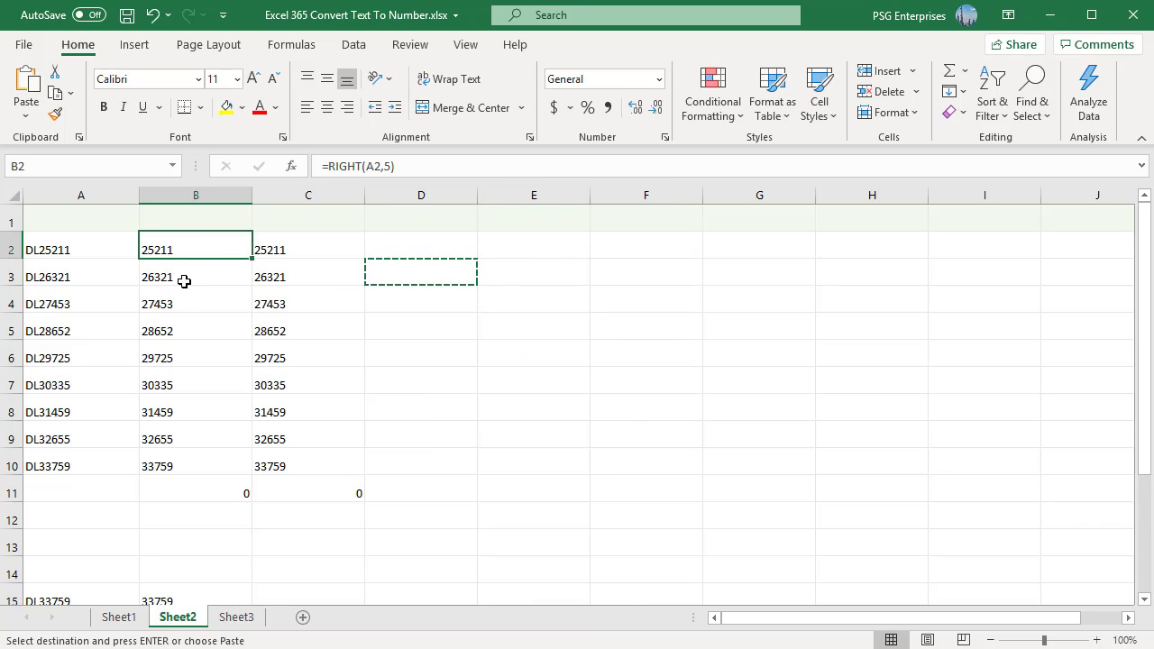
left_click(200, 463, "shift")
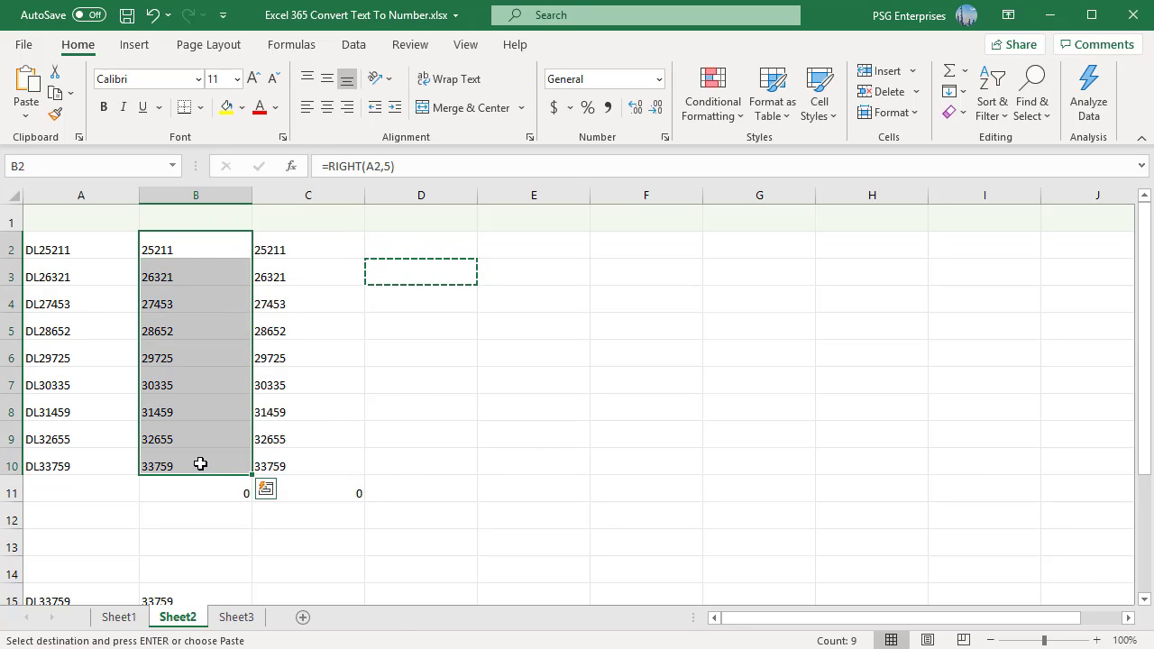
right_click(200, 463)
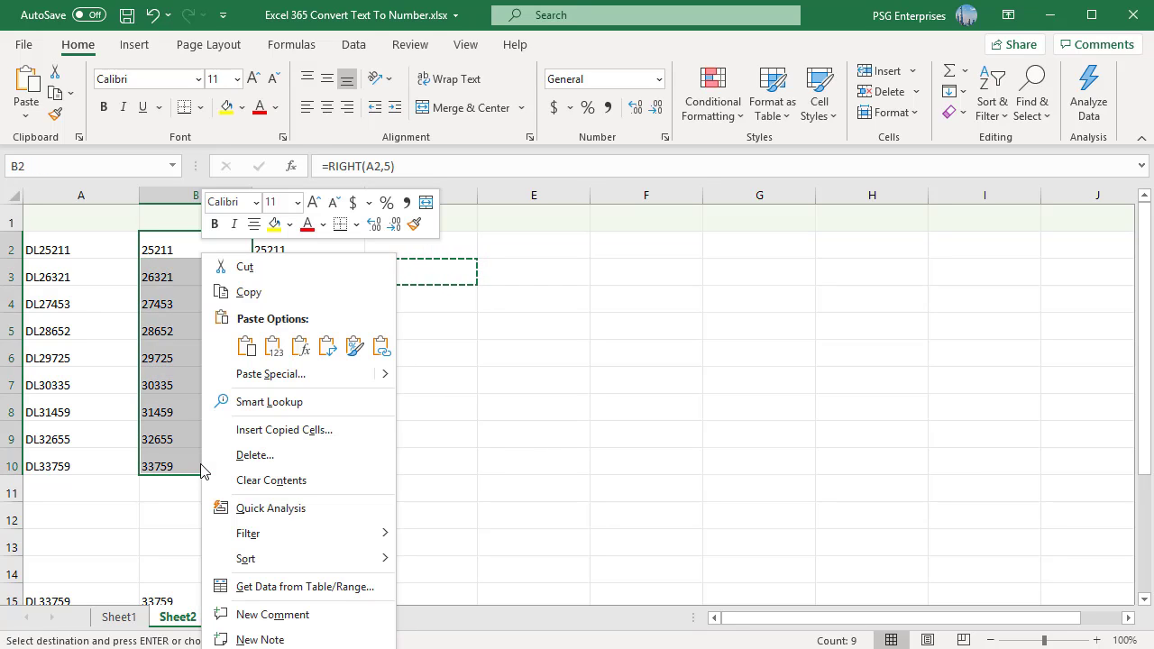
left_click(270, 374)
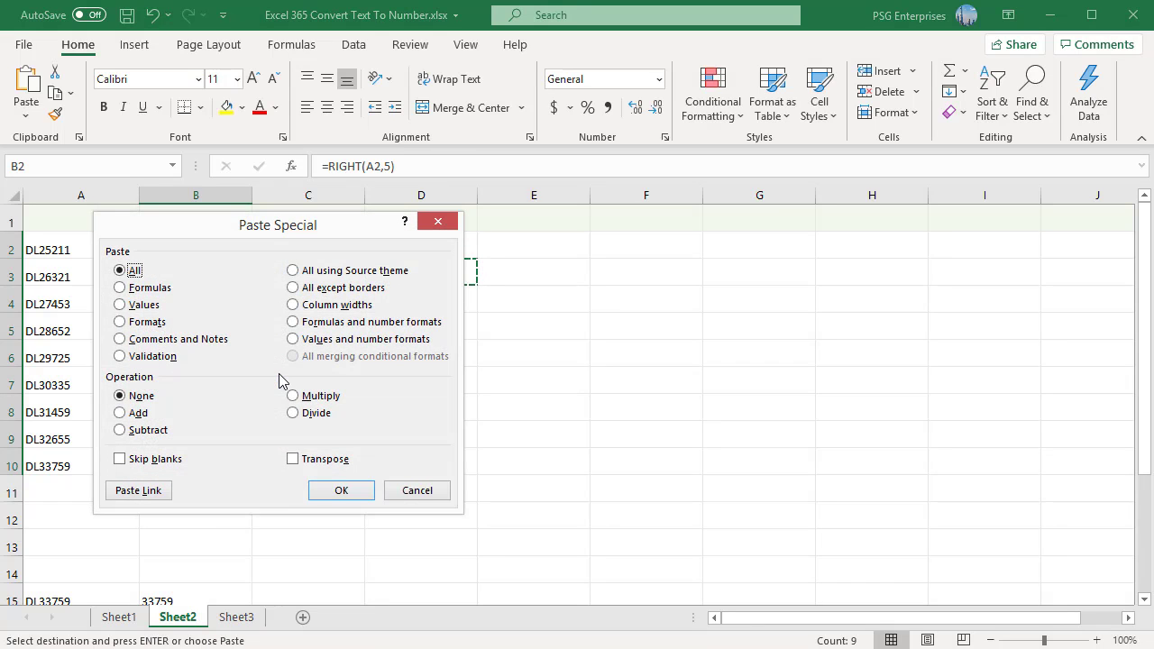
left_click(120, 306)
left_click(121, 414)
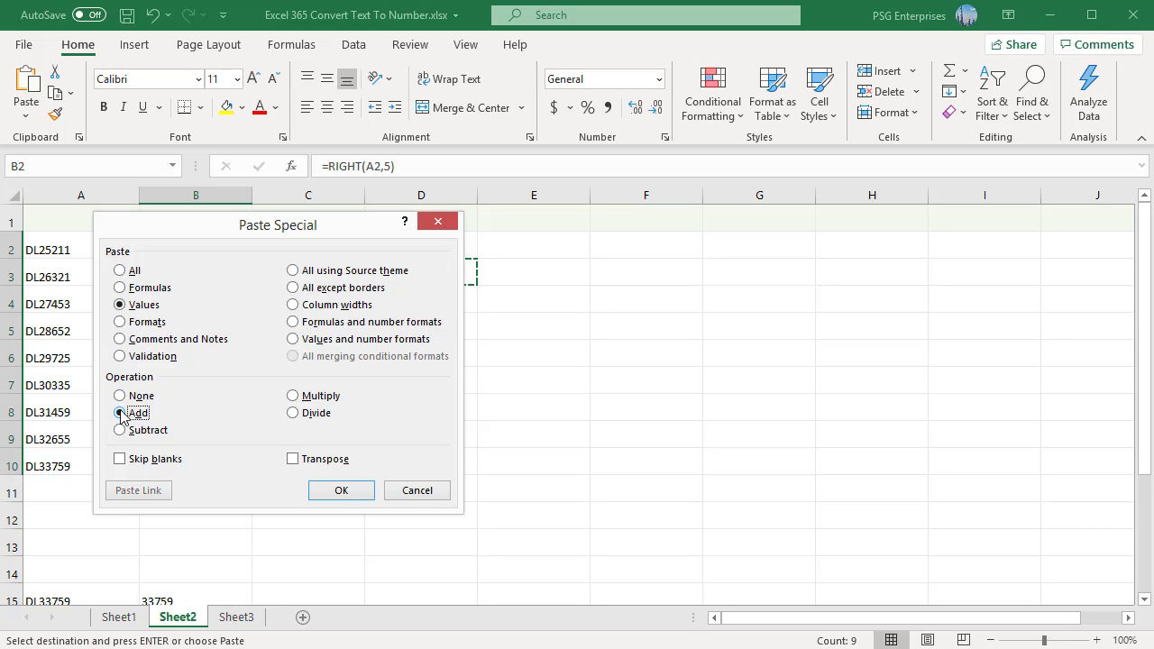
left_click(337, 492)
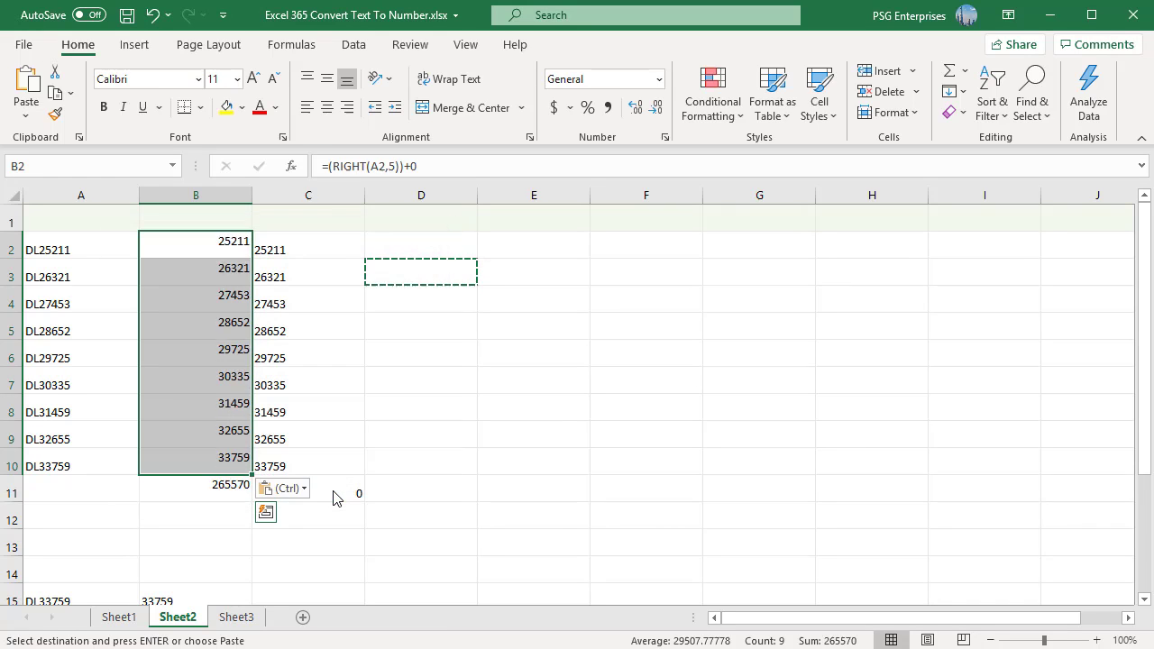
left_click(349, 518)
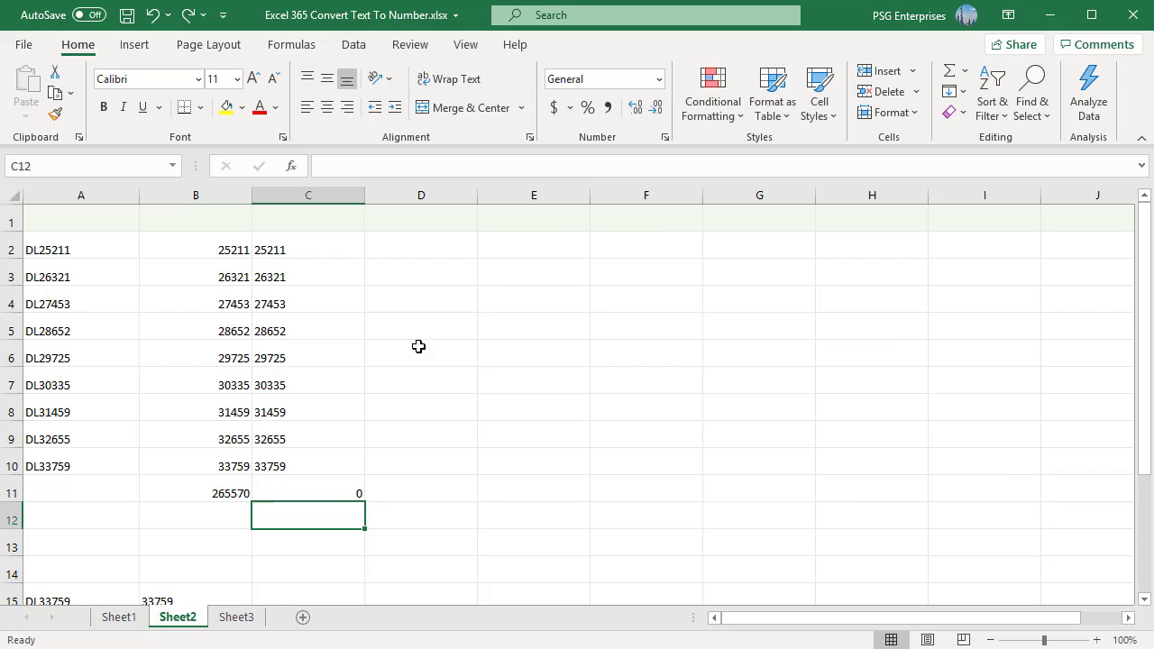
Enter 1 in the empty cell E4 on Sheet2 and copy that cell
left_click(544, 296)
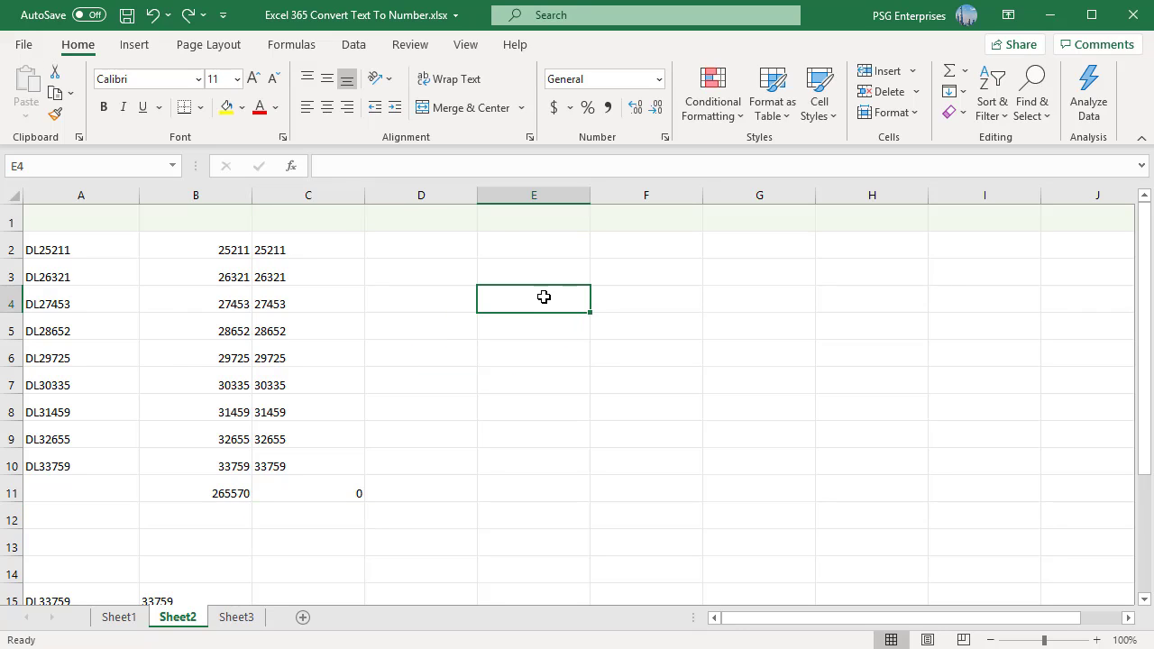
type("1")
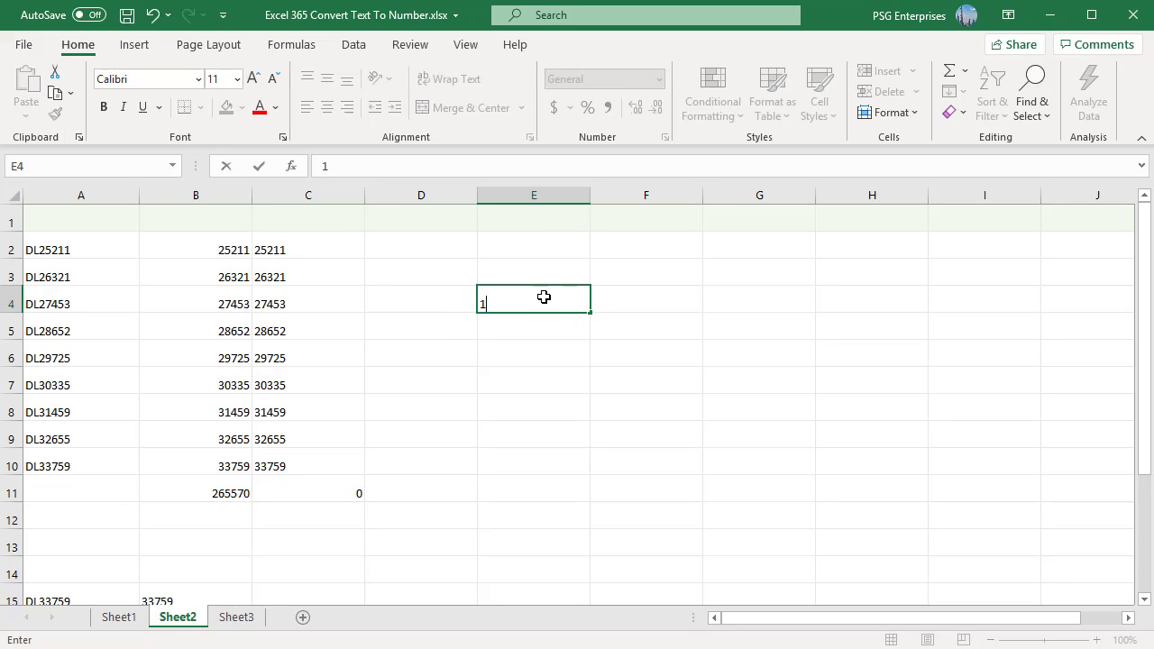
key("Return")
left_click(516, 304)
right_click(518, 310)
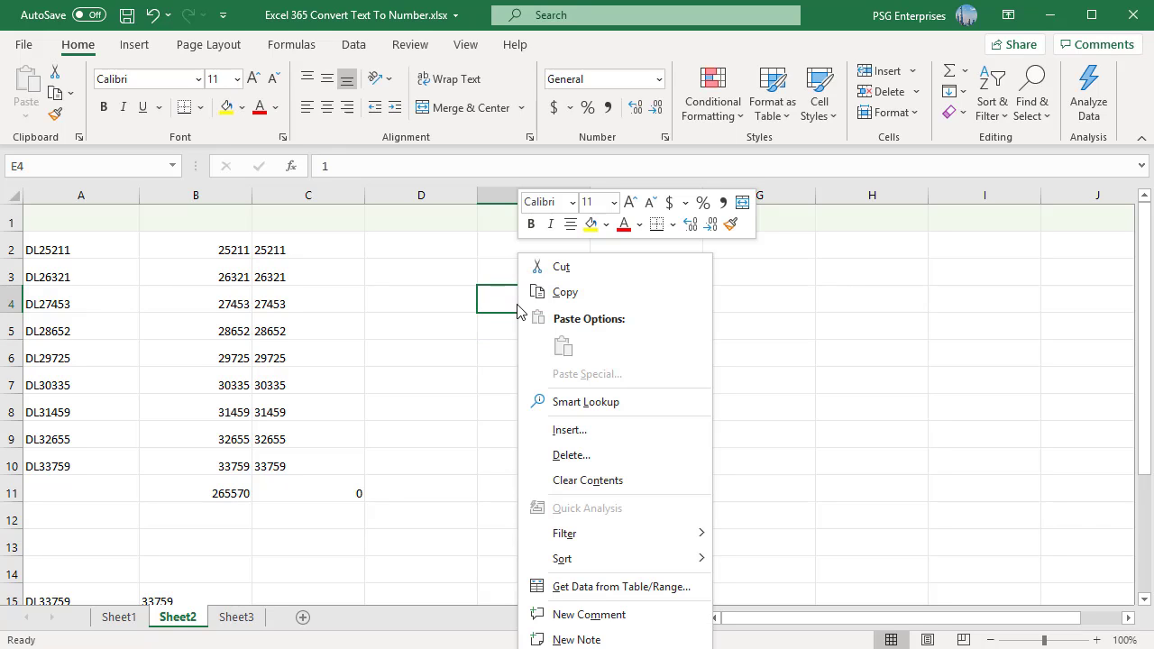
left_click(564, 292)
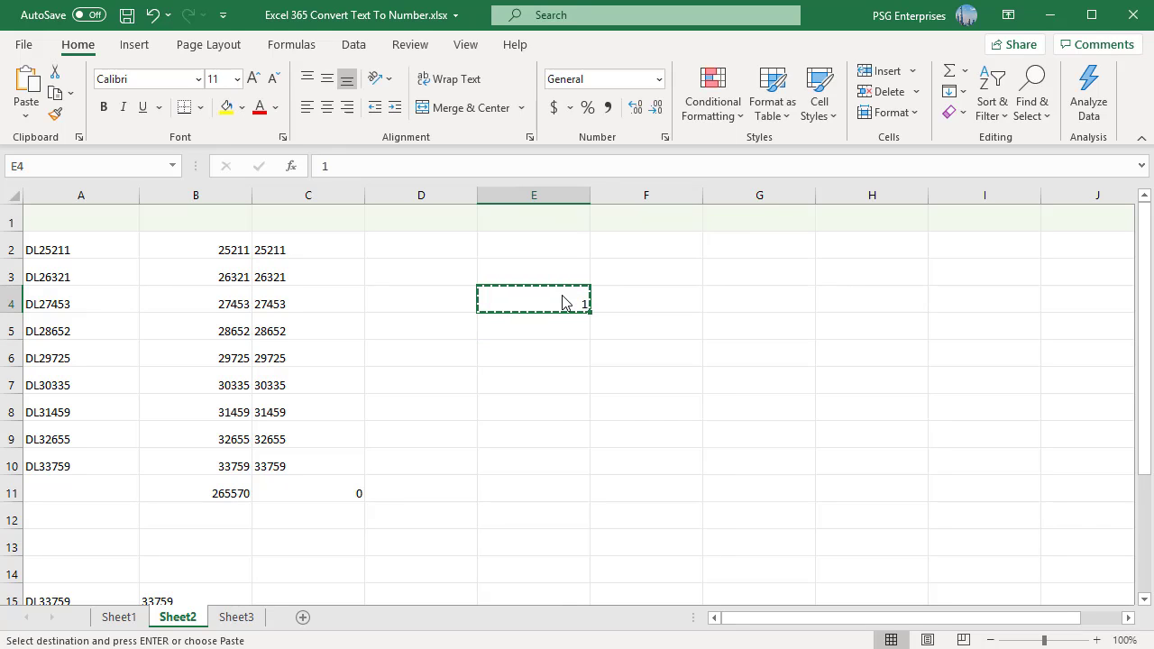
Convert C2:C10 on Sheet2 to numbers by multiplying by the copied 1 through Paste Special with Values and Multiply
left_click(297, 251)
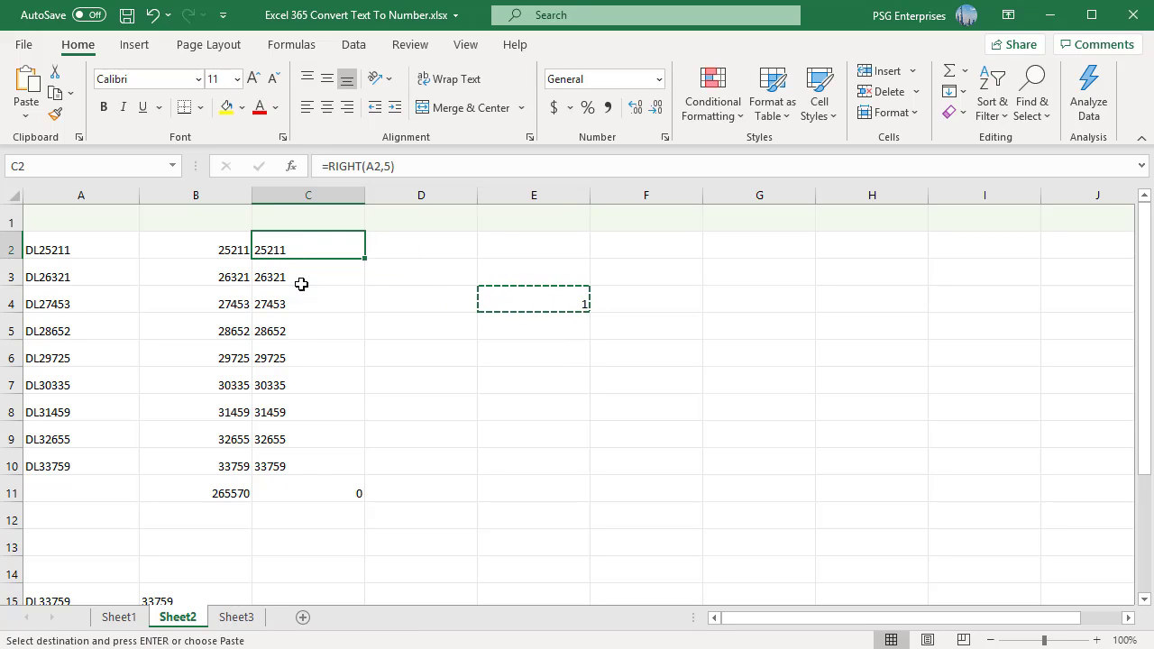
left_click(317, 467, "shift")
right_click(317, 467)
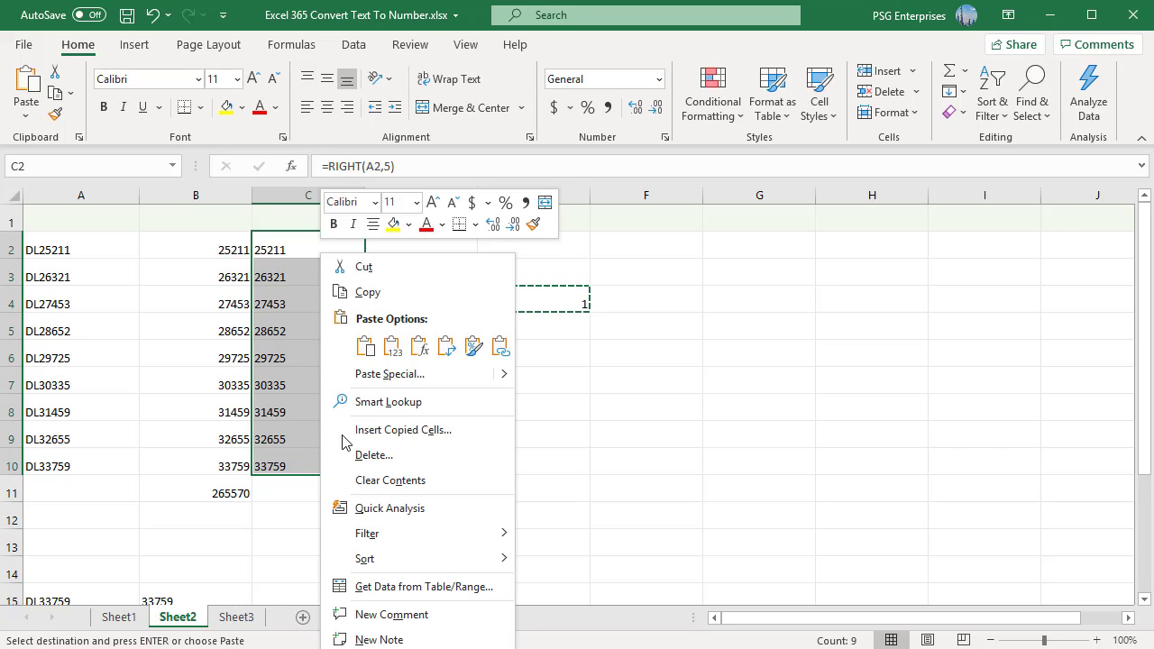
left_click(382, 375)
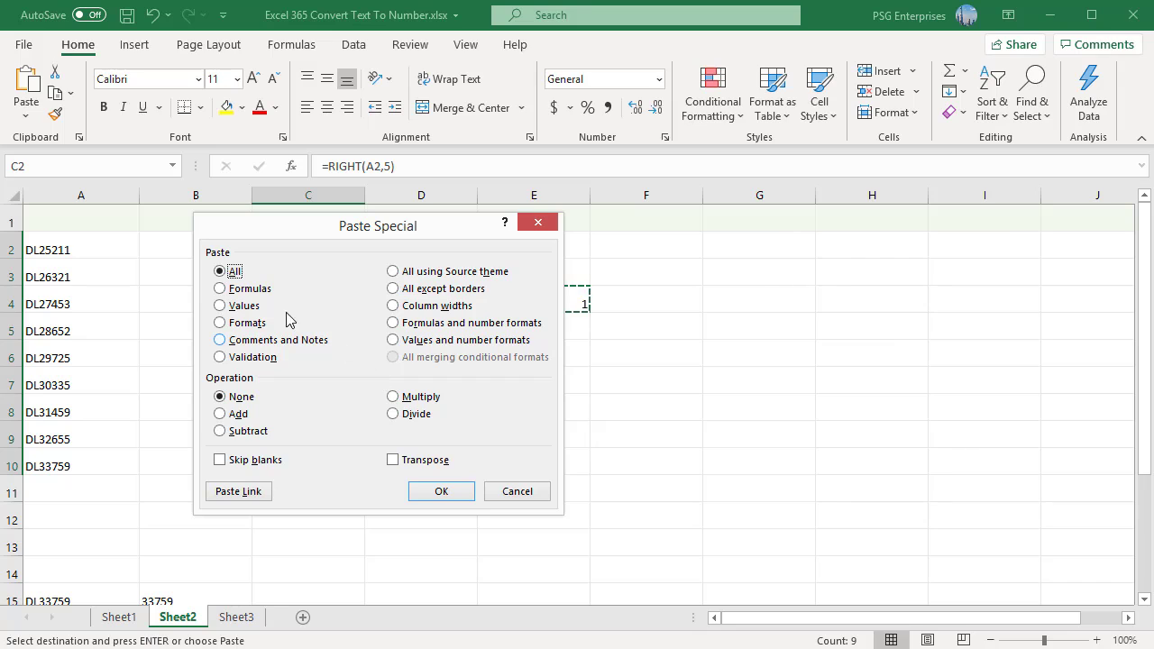
left_click(224, 308)
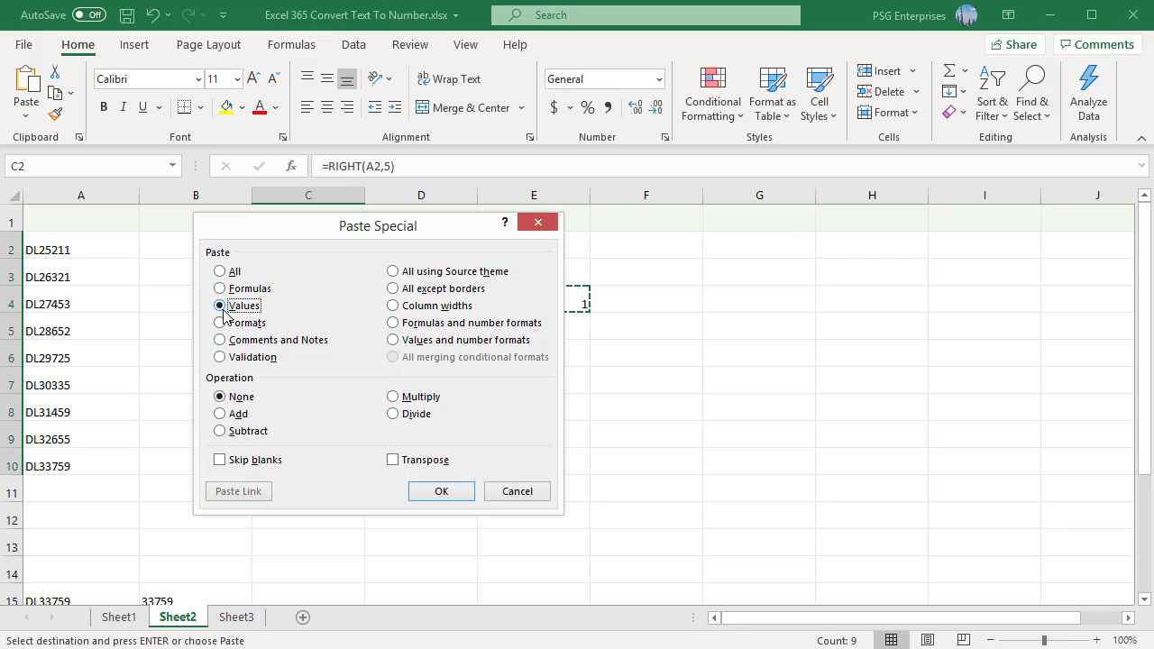
left_click(395, 404)
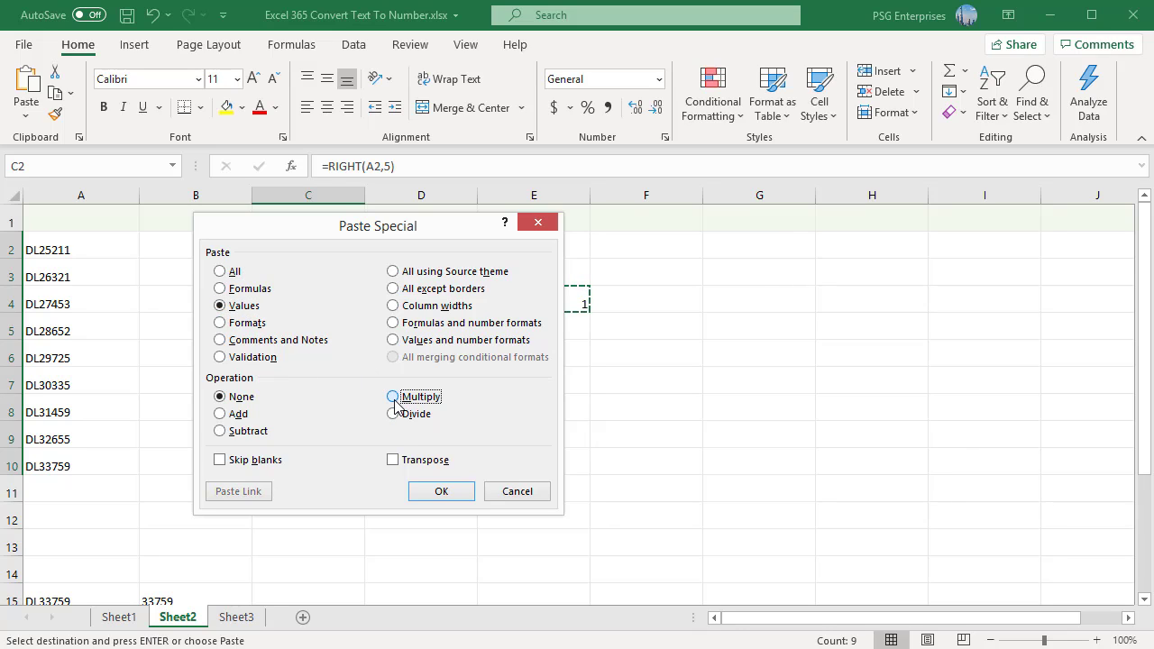
left_click(436, 493)
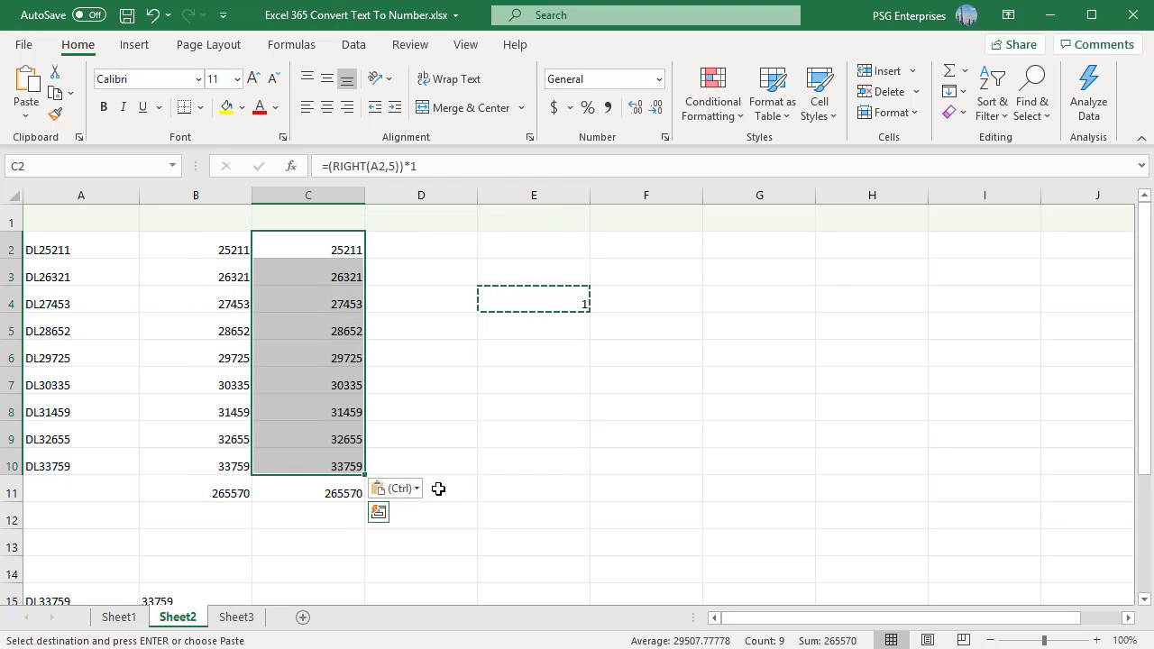
double_click(438, 489)
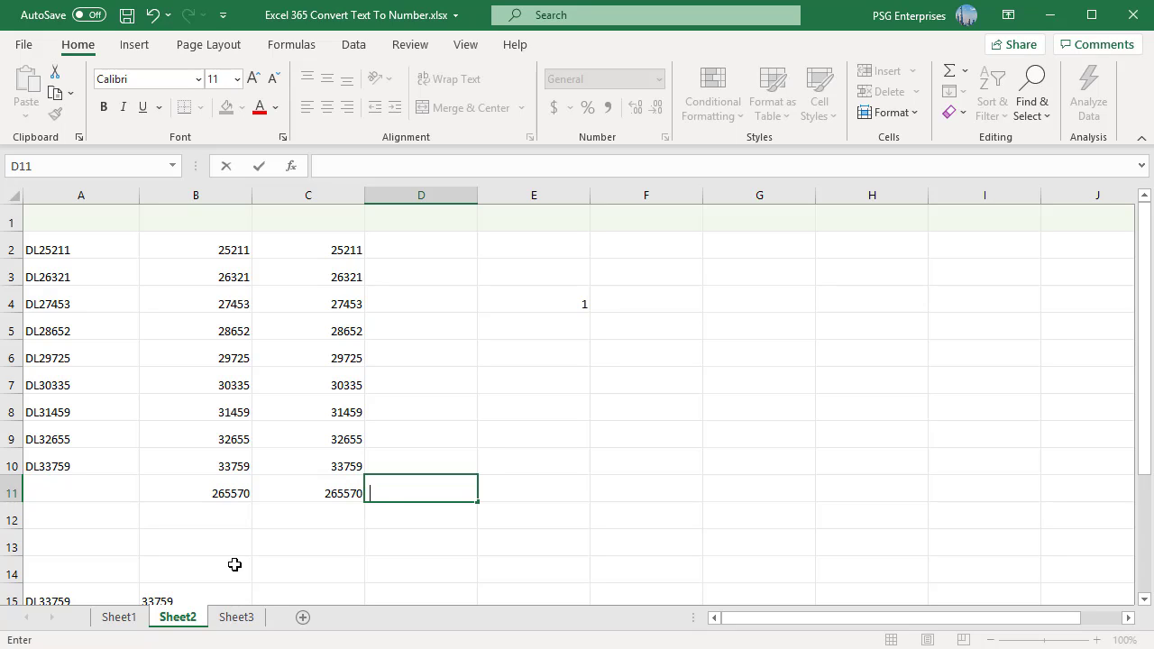
Change the number format of C2:C10 on Sheet1 to General
left_click(118, 616)
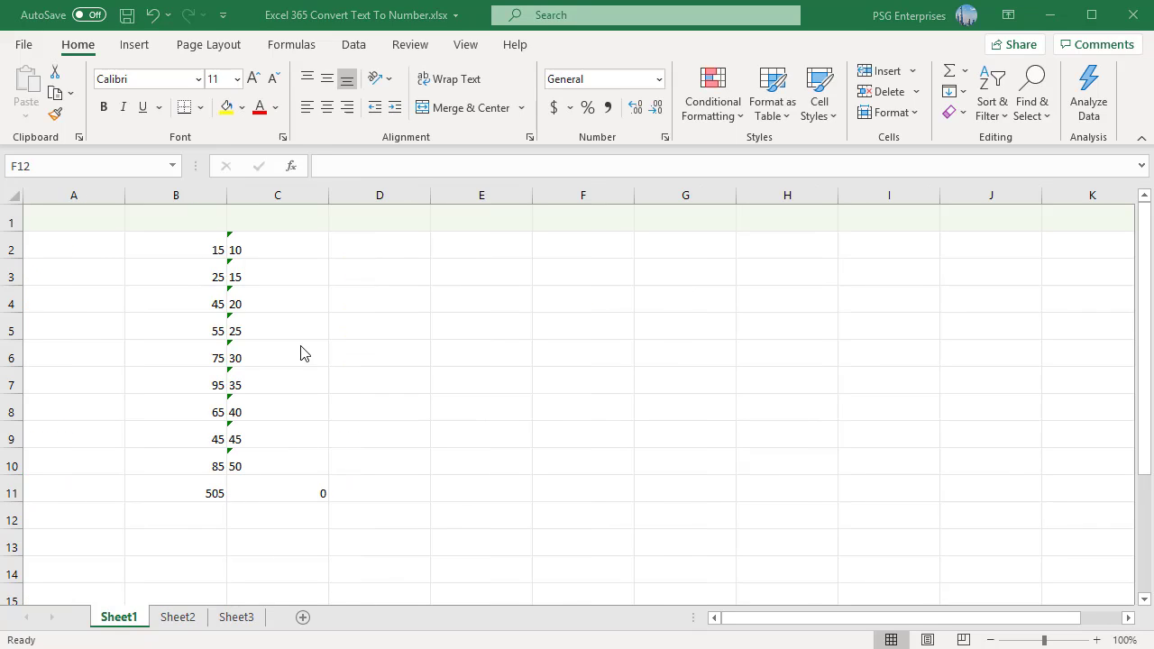
left_click(276, 247)
left_click(298, 464, "shift")
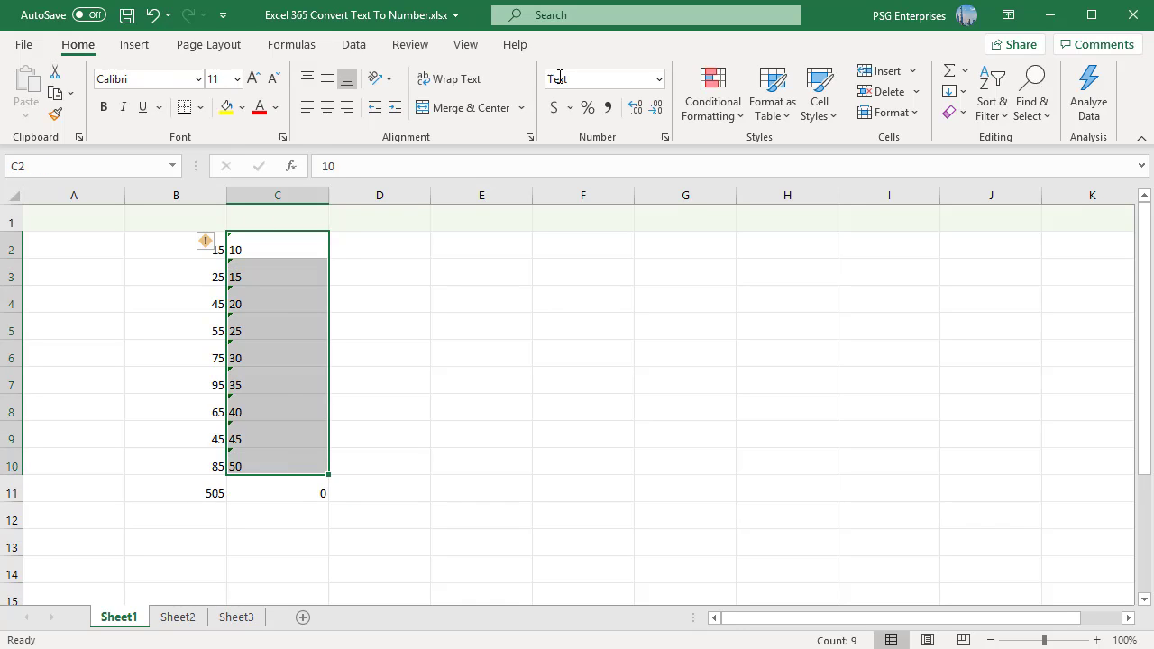
left_click(659, 82)
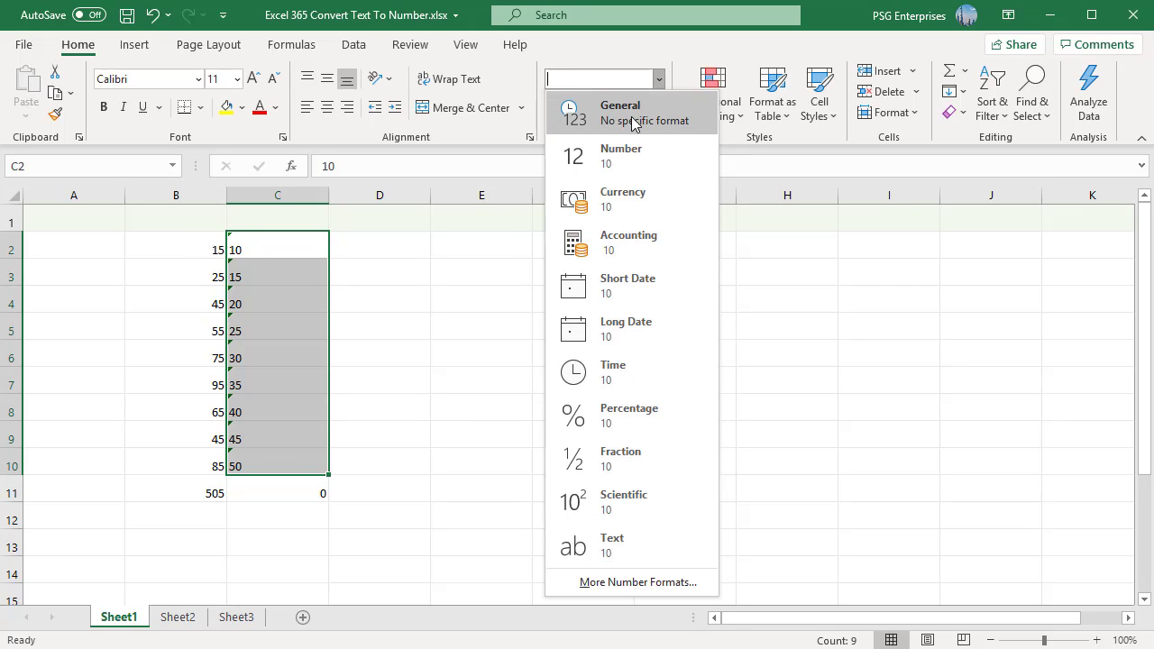
left_click(633, 121)
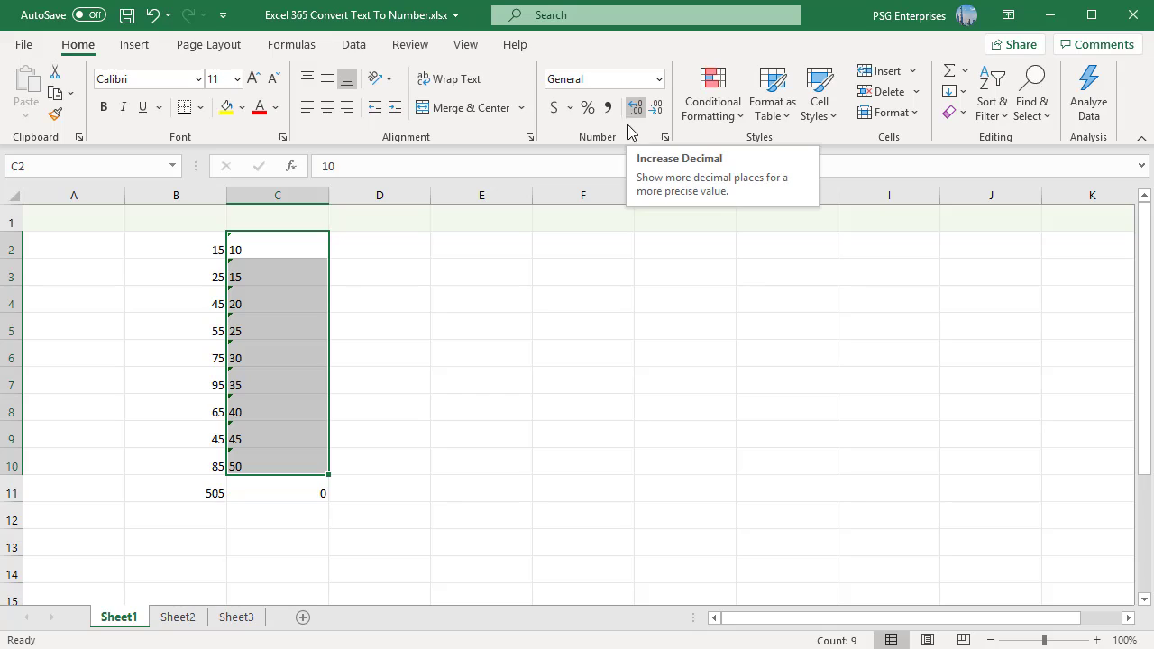
Convert C2:C10 on Sheet1 with Text to Columns, using Delimited, Tab, General format and destination $C$2, and check the sum in C11
left_click(351, 47)
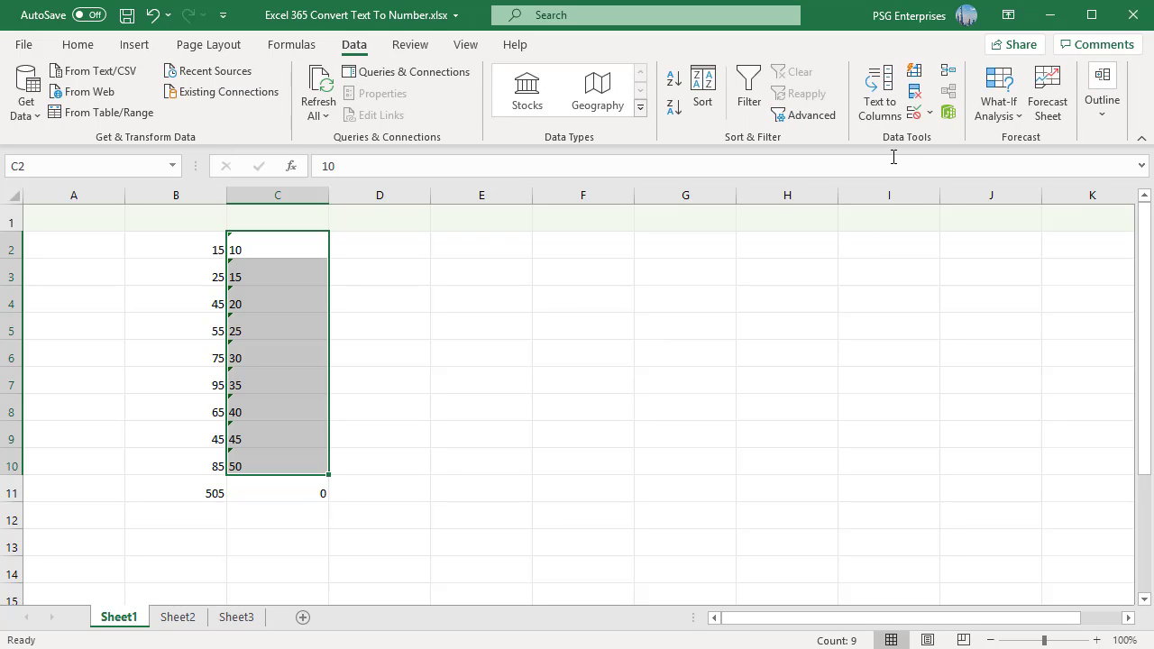
left_click(880, 108)
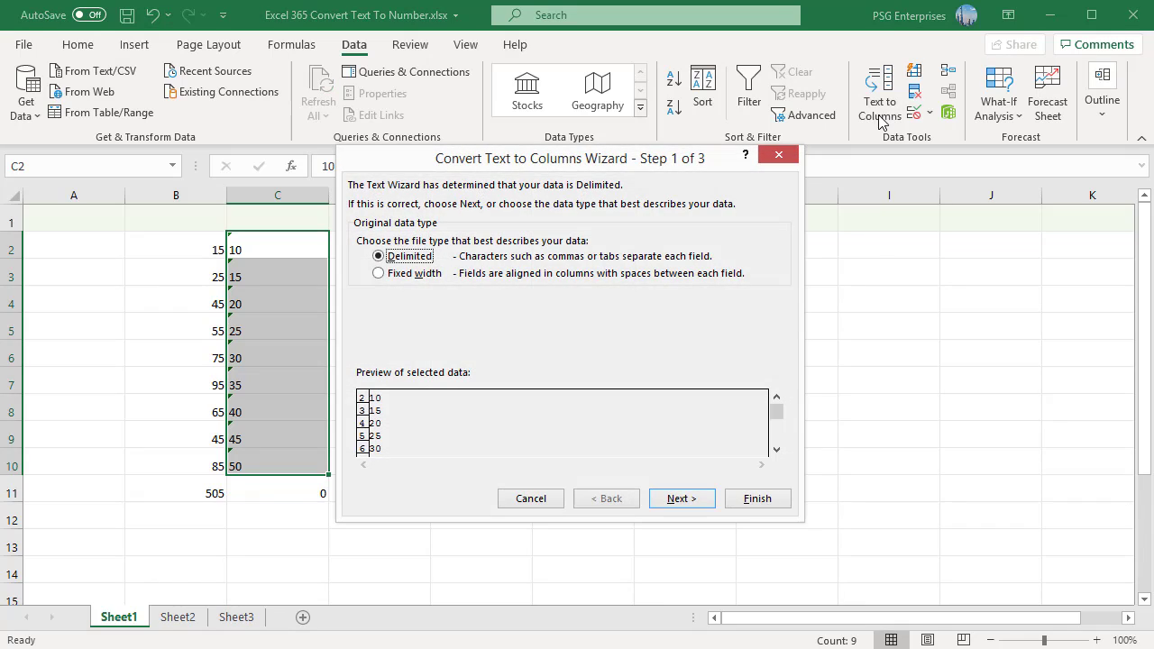
left_click(671, 504)
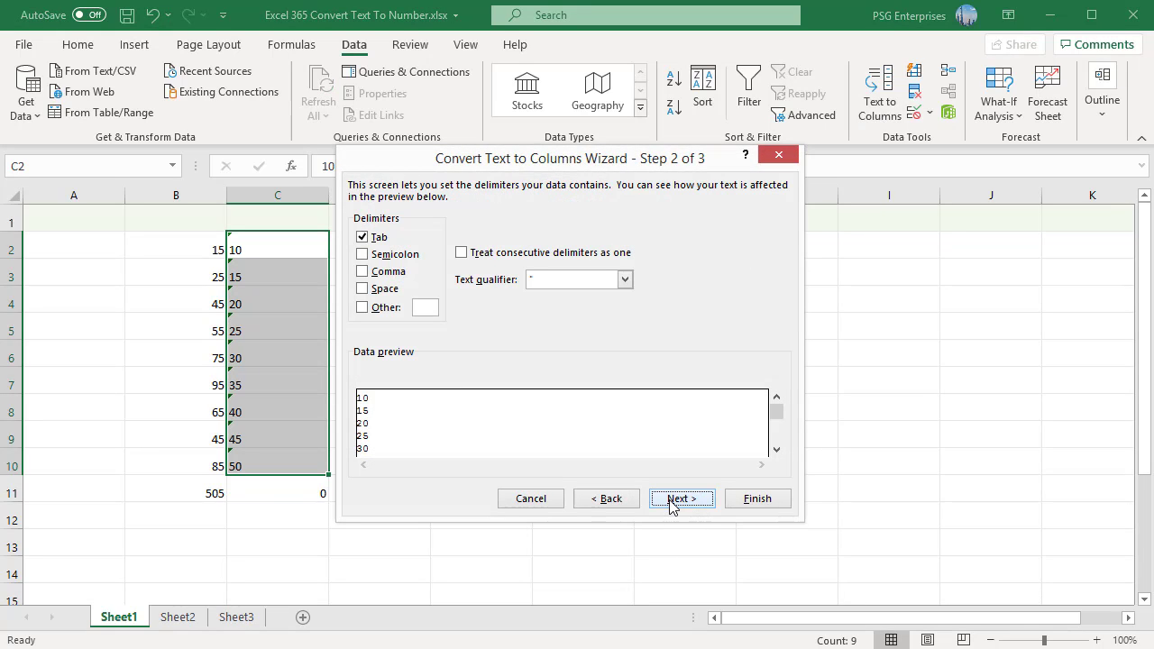
left_click(670, 500)
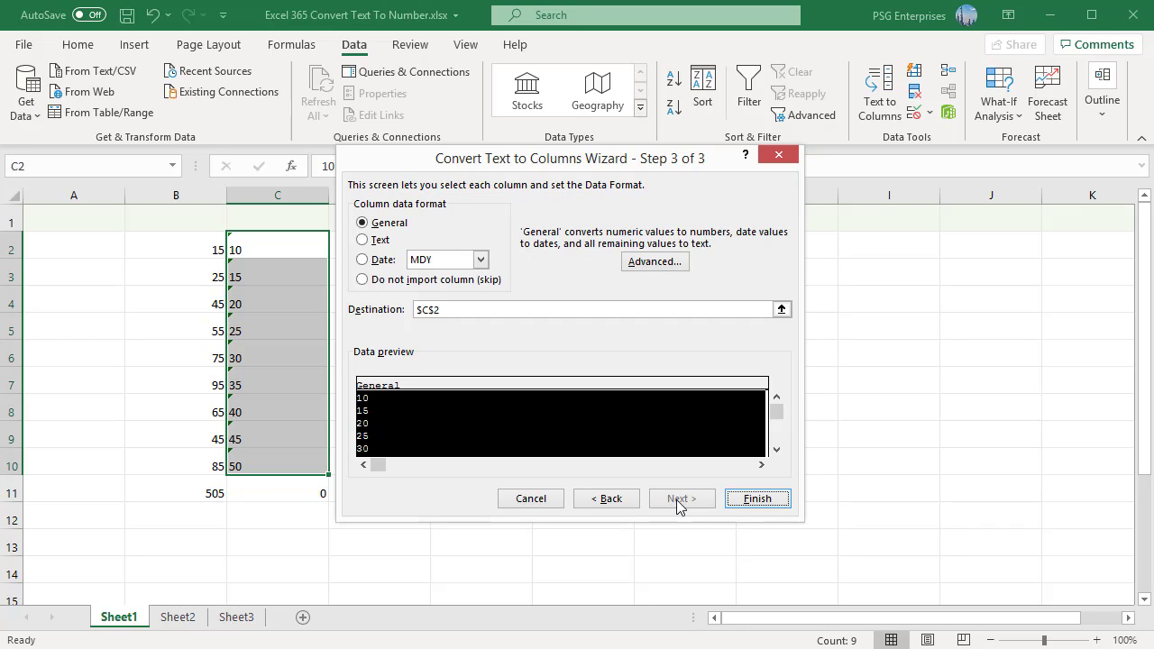
left_click(755, 501)
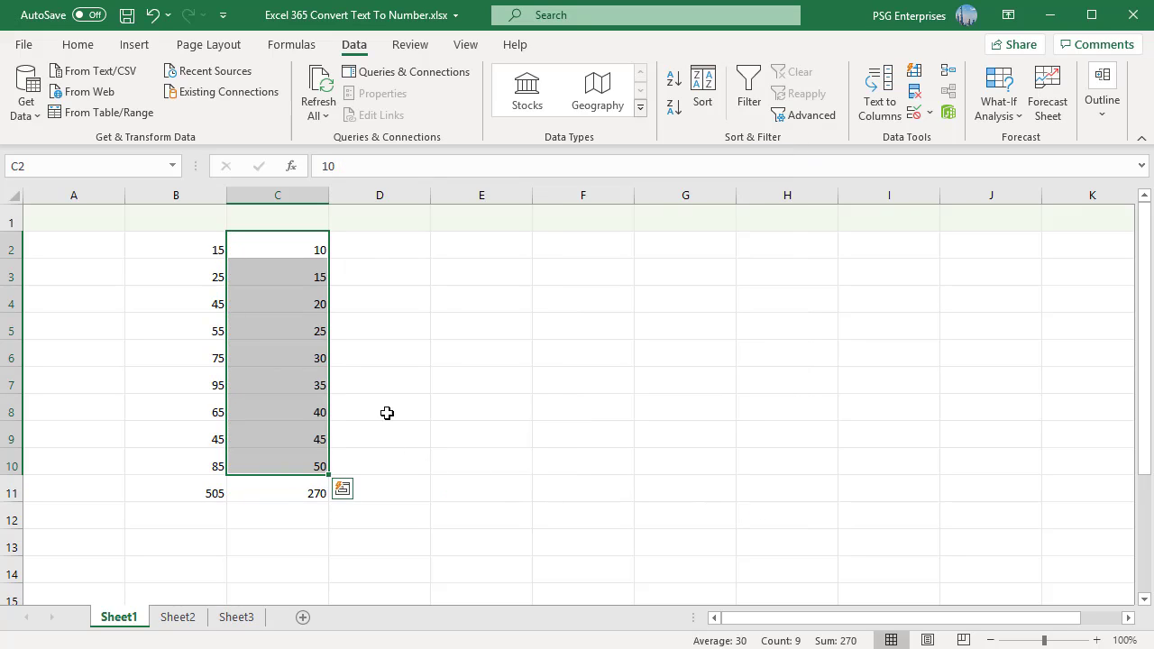
left_click(302, 491)
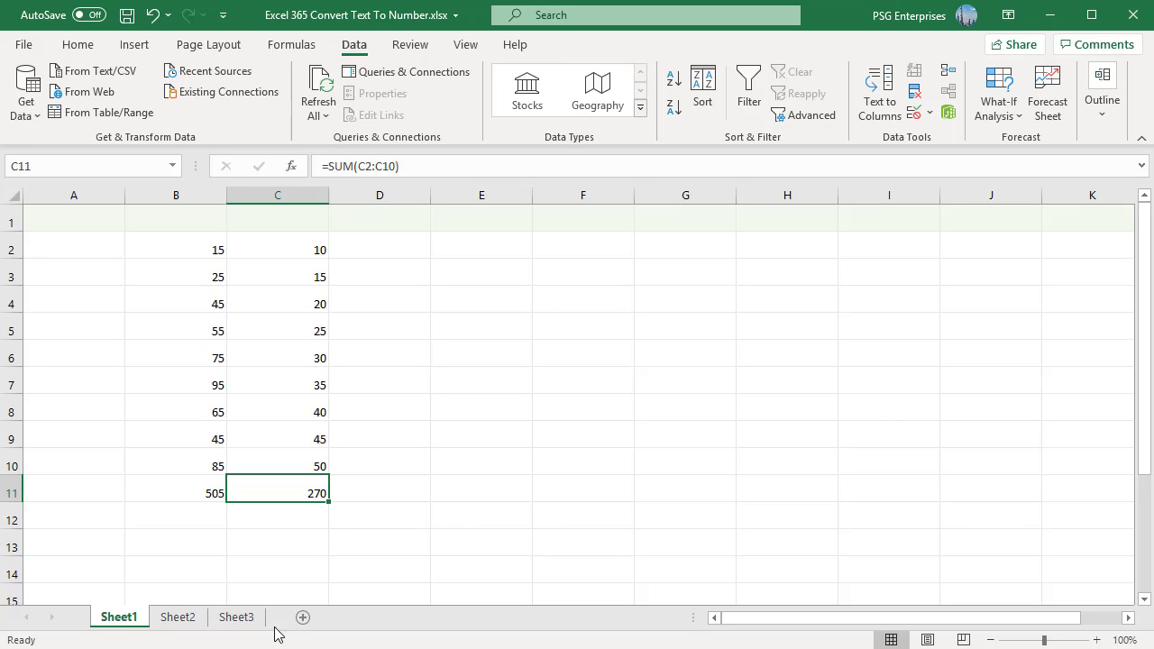
Wrap the RIGHT formula in B15 on Sheet2 in the VALUE function so it reads =VALUE(RIGHT(A15,5))
left_click(187, 619)
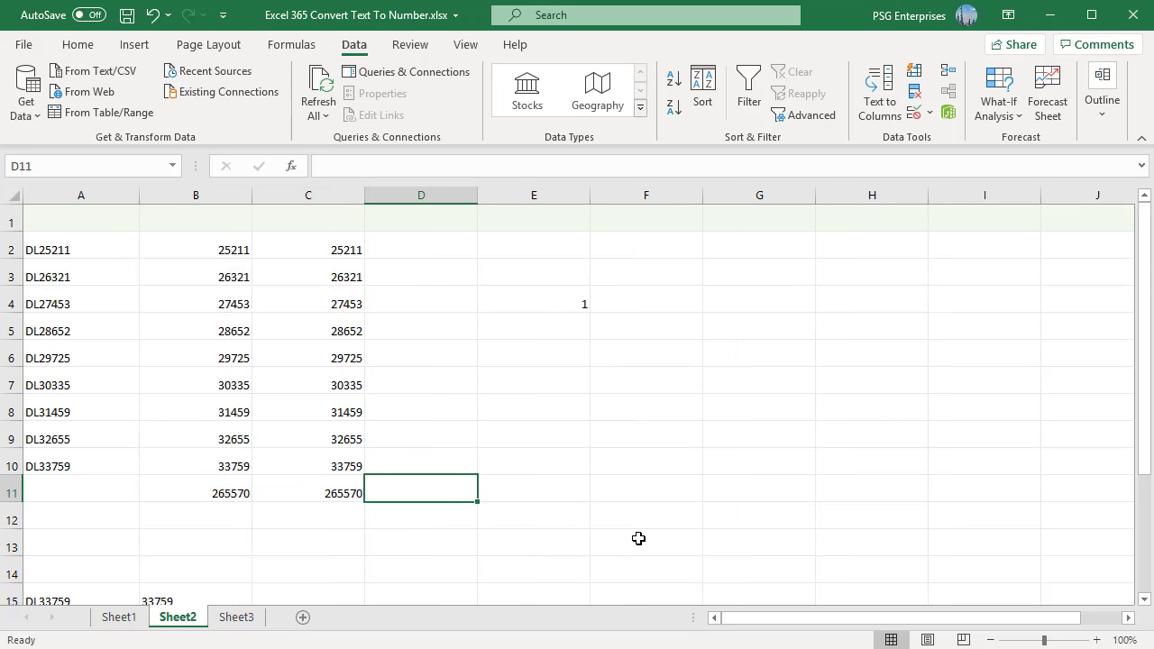
scroll(637, 538, "down", 2)
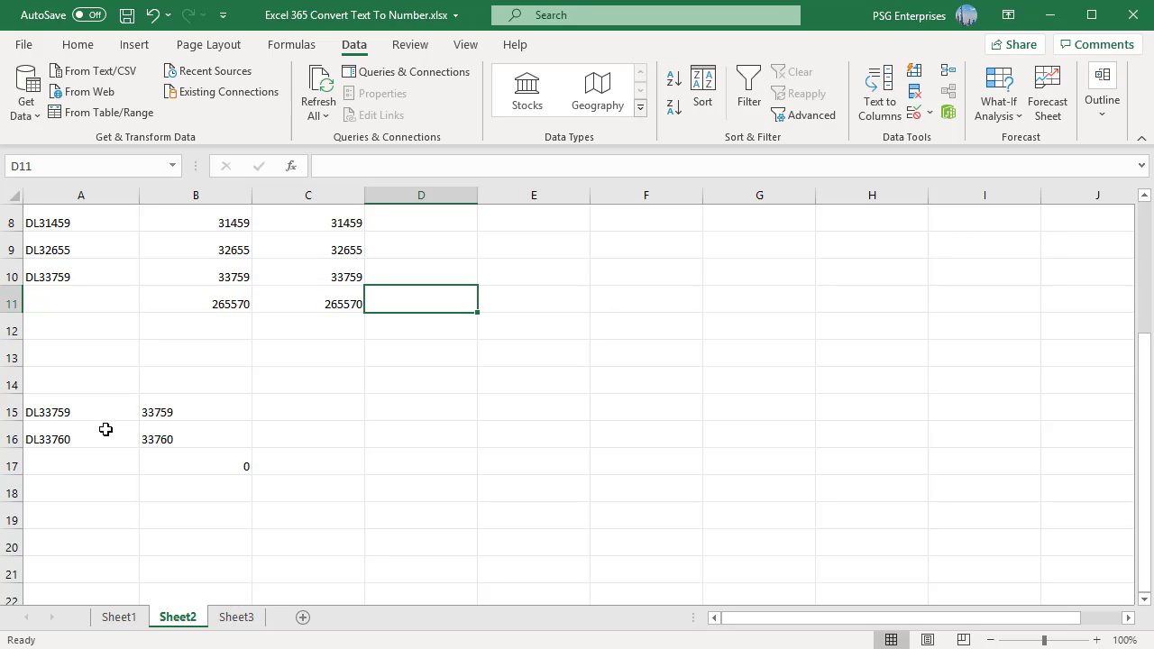
left_click(207, 411)
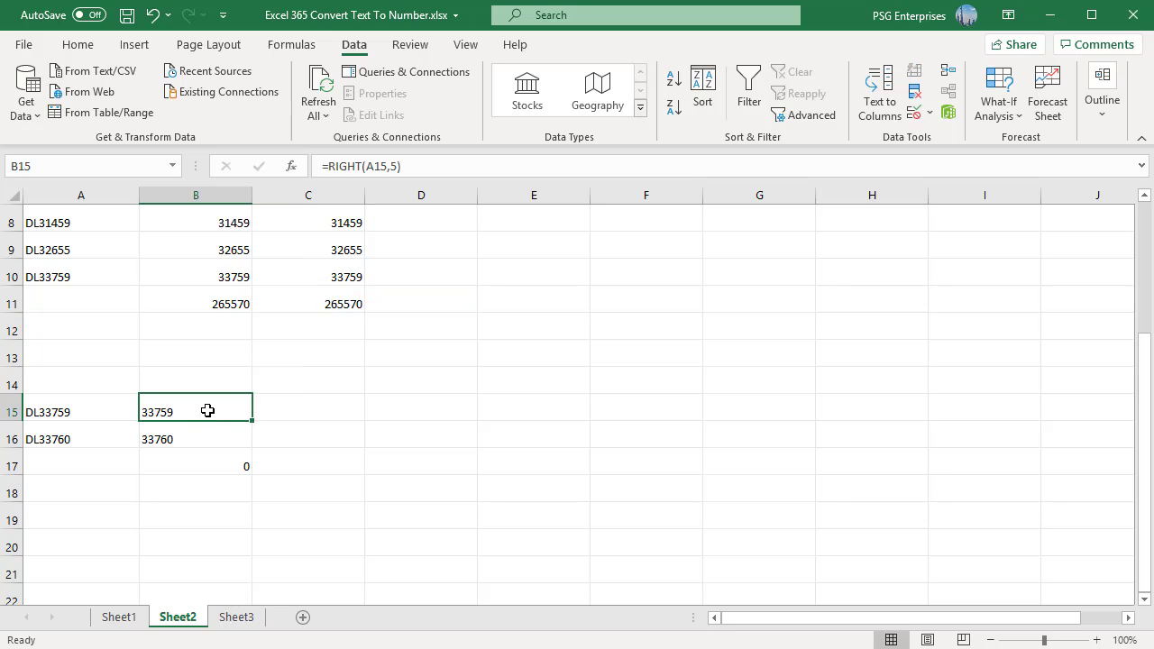
double_click(208, 411)
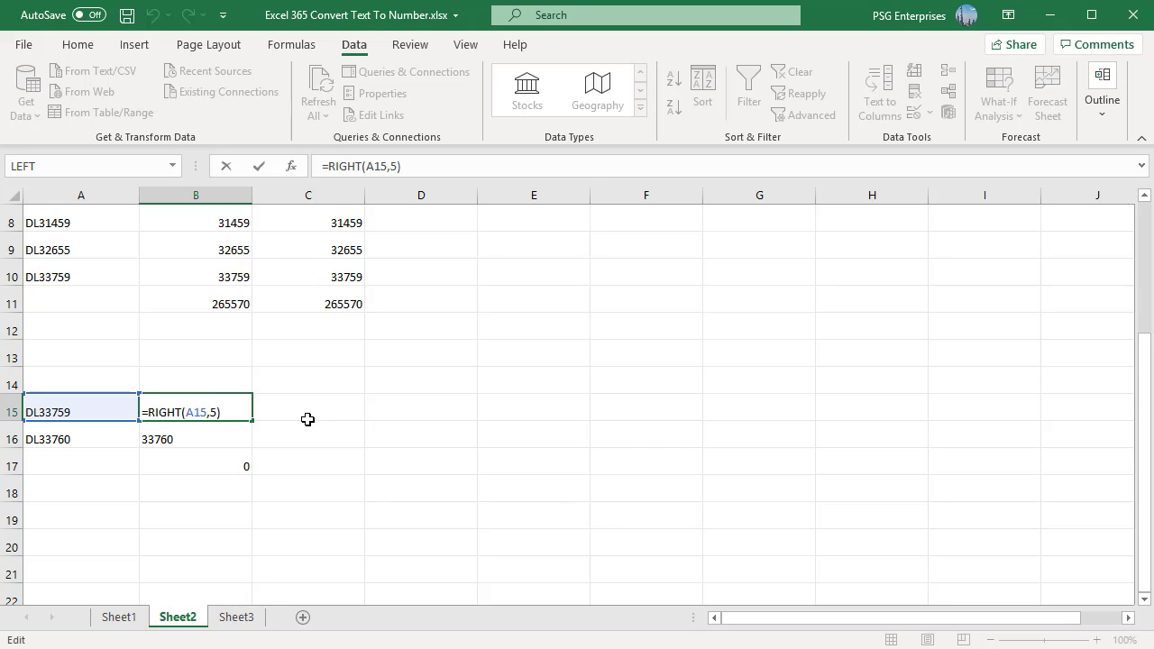
key("ctrl+Return")
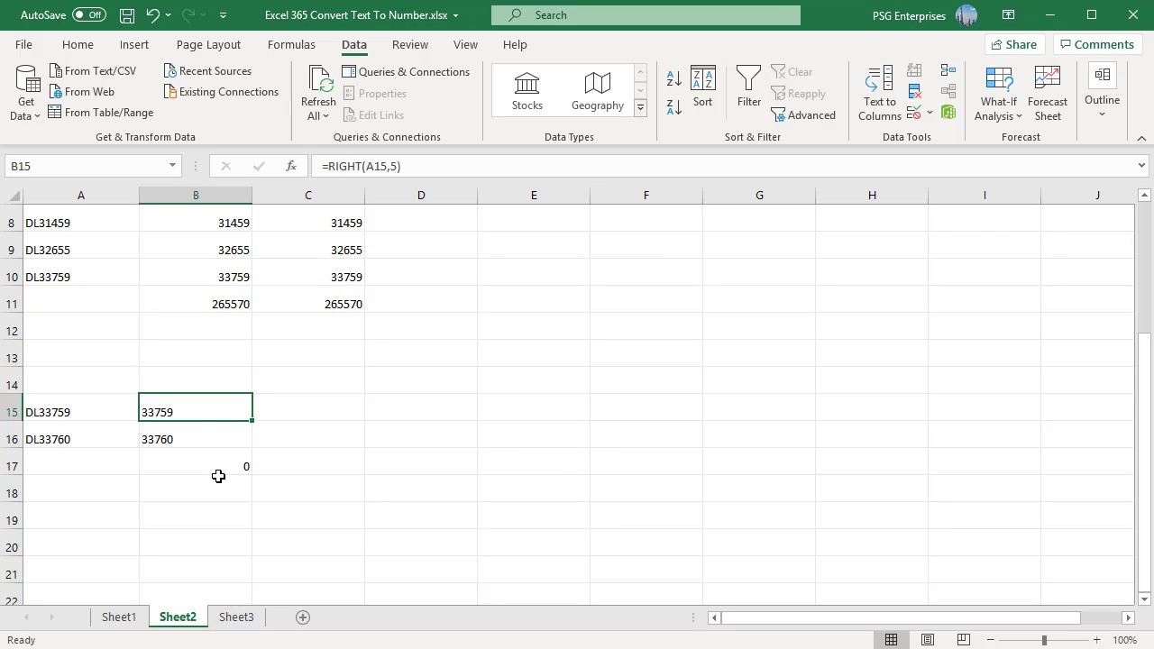
double_click(191, 409)
left_click(241, 417)
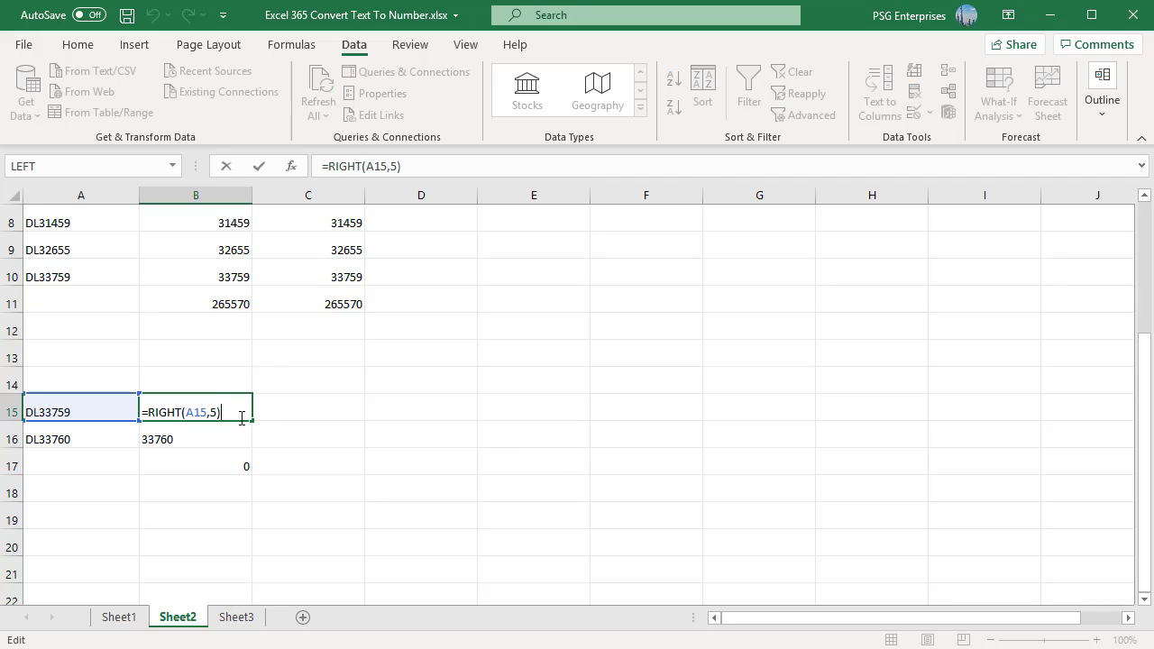
key("Left")
key("Left")
key("Left")
key("Left")
key("Left")
key("Left")
key("Left")
key("Left")
key("Left")
key("Left")
key("Left")
key("Left")
type("V")
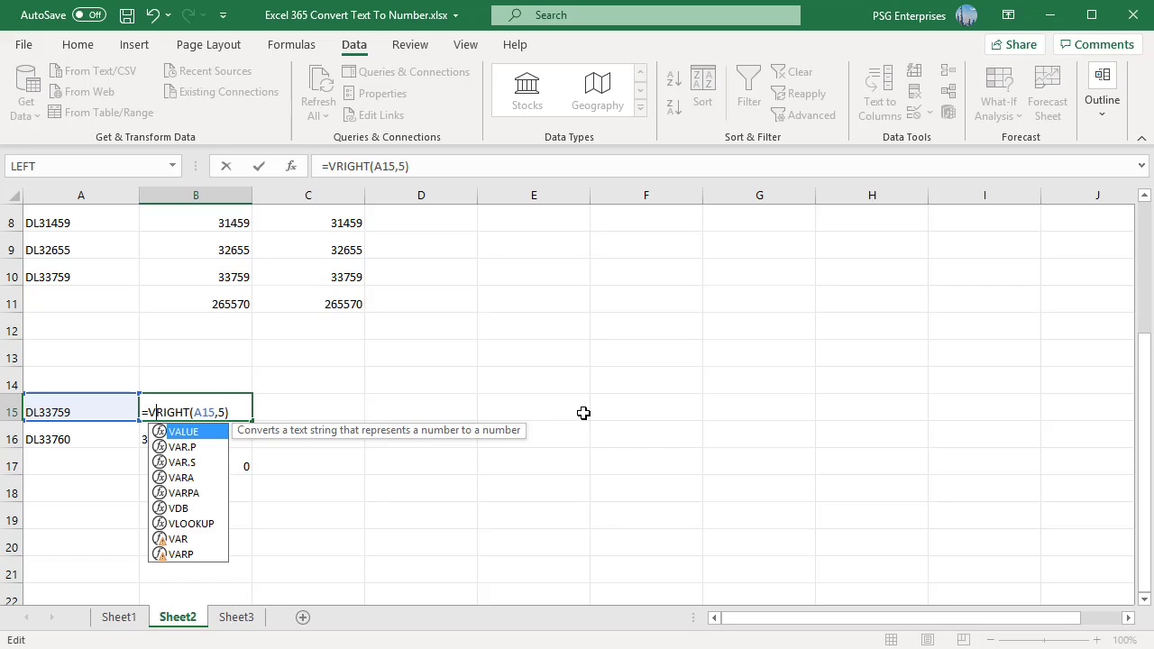
double_click(213, 431)
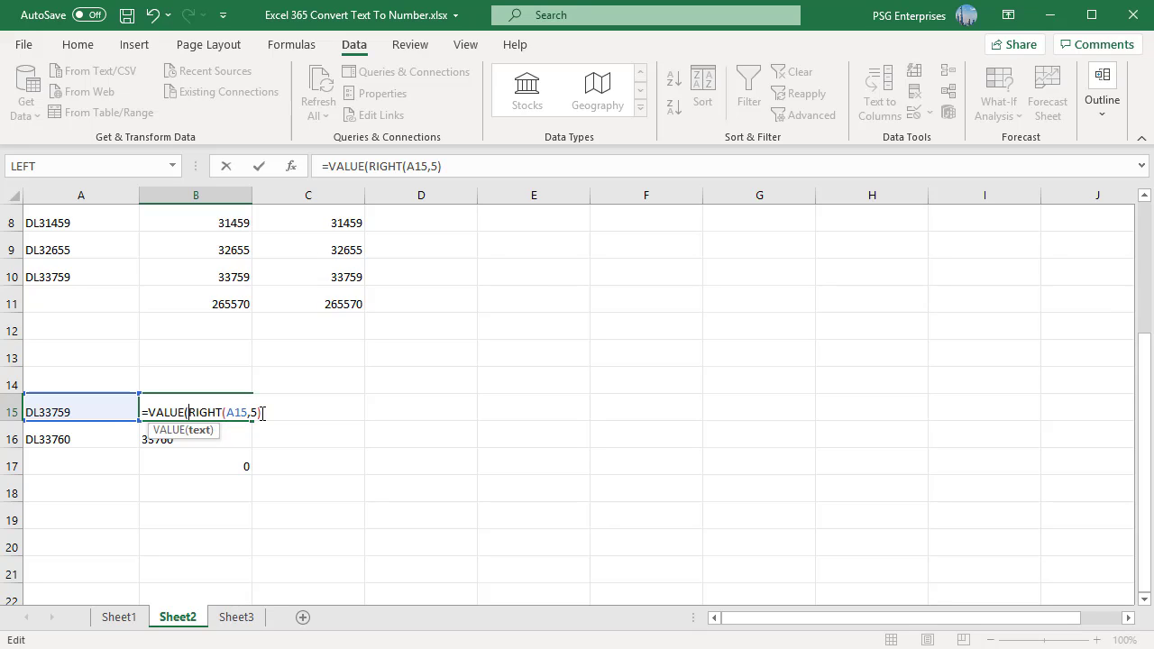
left_click(264, 412)
type(")")
key("Return")
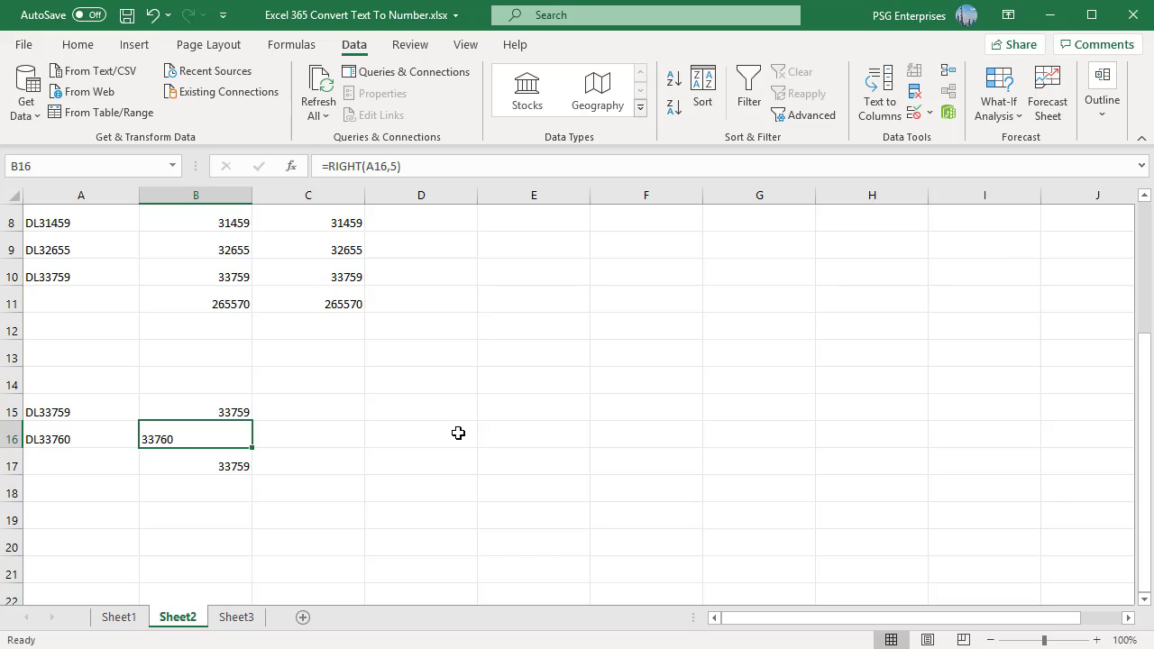
Fill the VALUE formula from B15 down into B16 on Sheet2
left_click(196, 411)
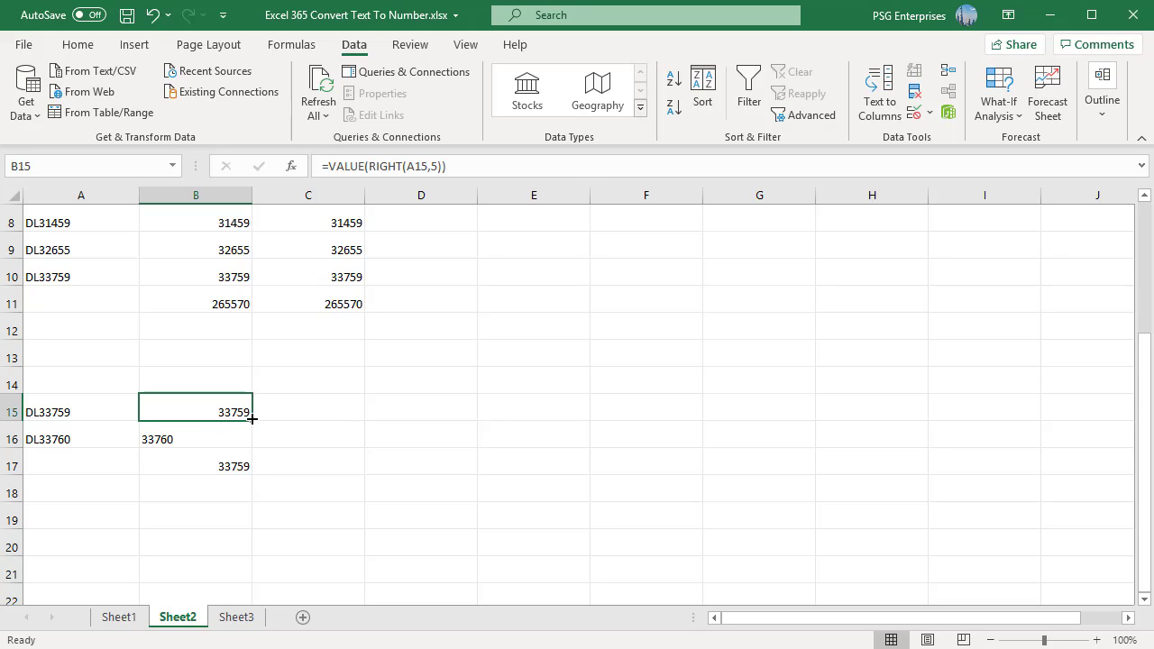
left_click_drag(251, 418, 250, 441)
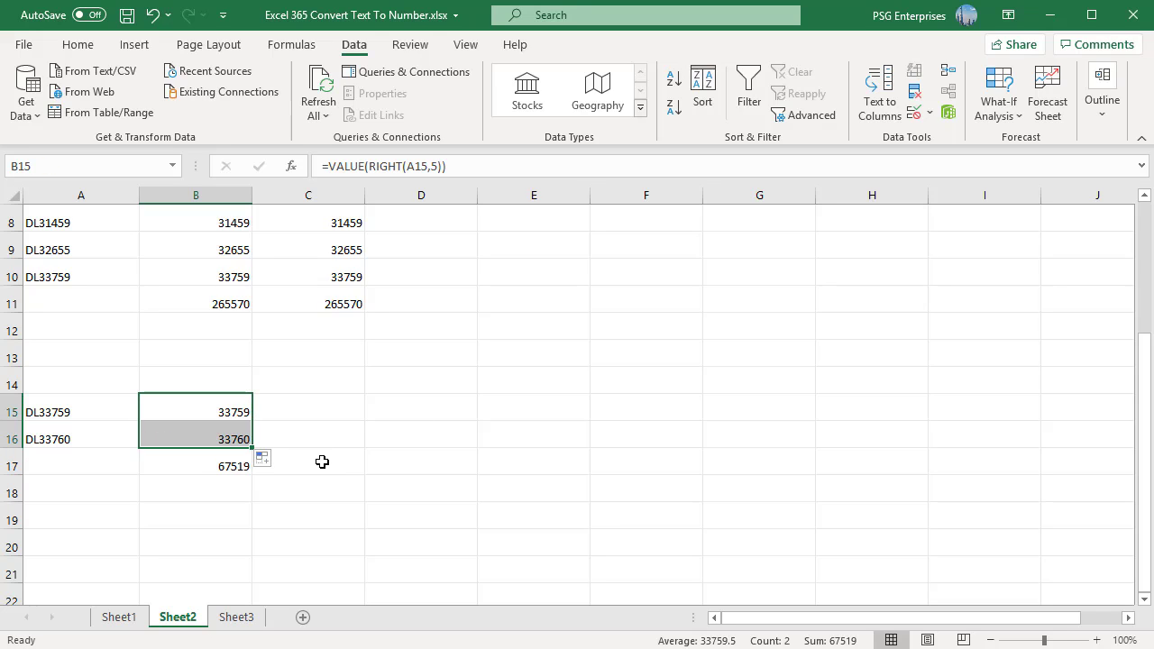
double_click(315, 463)
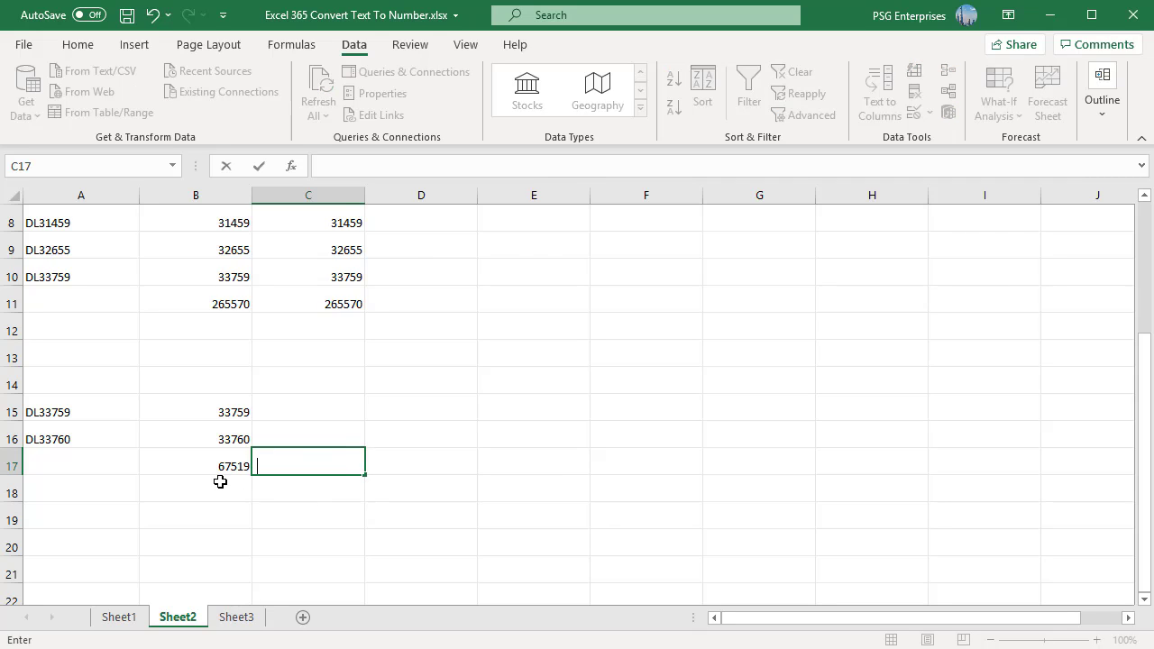